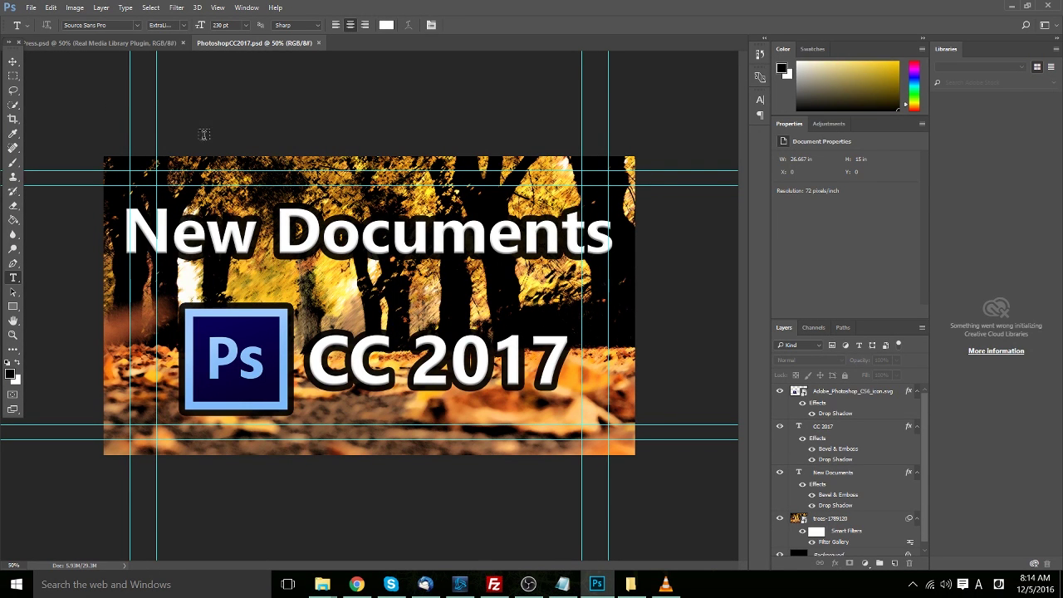
Browse the New Document presets for Photo, Print, Art & Illustration, Film & Video, Mobile, Recent and Saved, then cancel.
{"action": "left_click", "coordinate": [31, 8]}
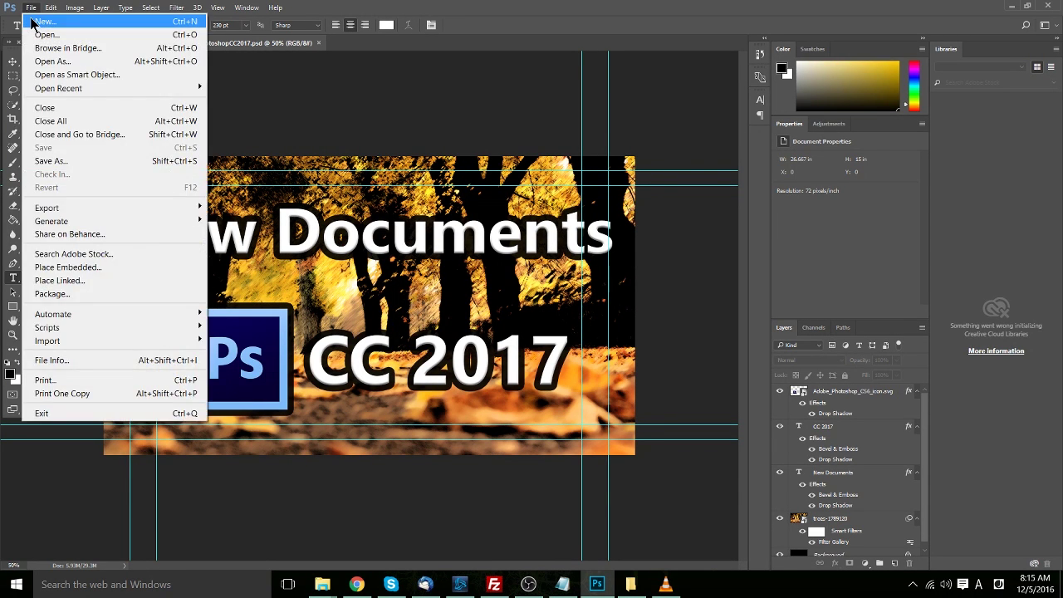
{"action": "left_click", "coordinate": [37, 24]}
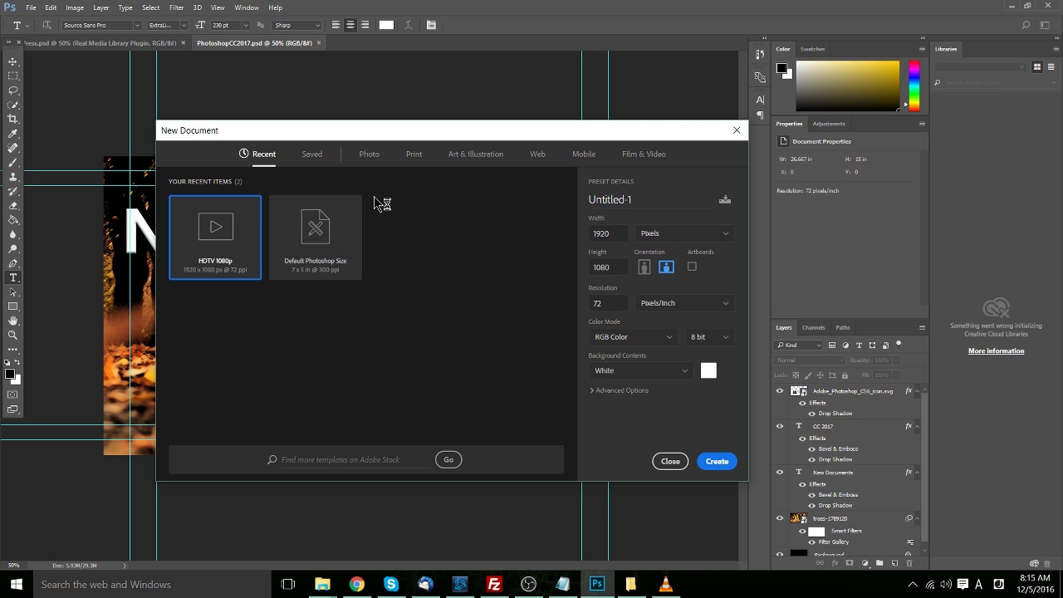
{"action": "left_click", "coordinate": [369, 155]}
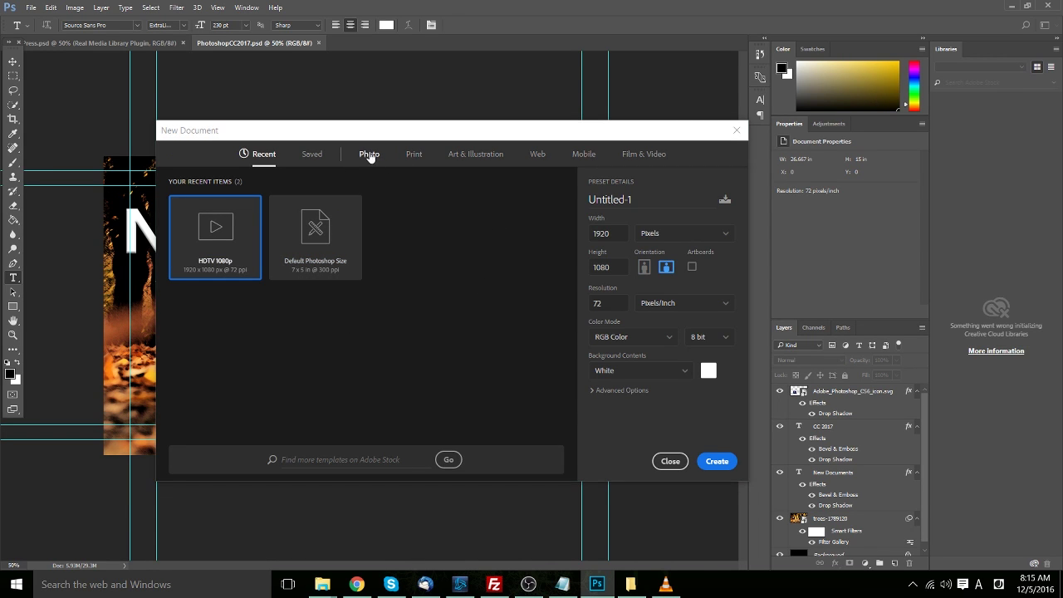
{"action": "left_click", "coordinate": [414, 157]}
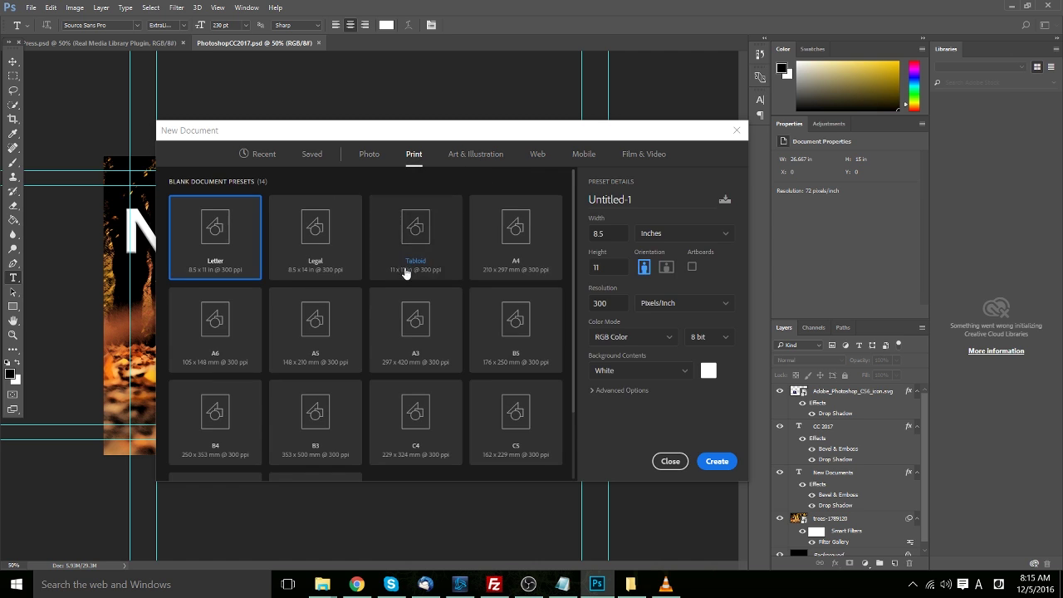
{"action": "left_click", "coordinate": [496, 167]}
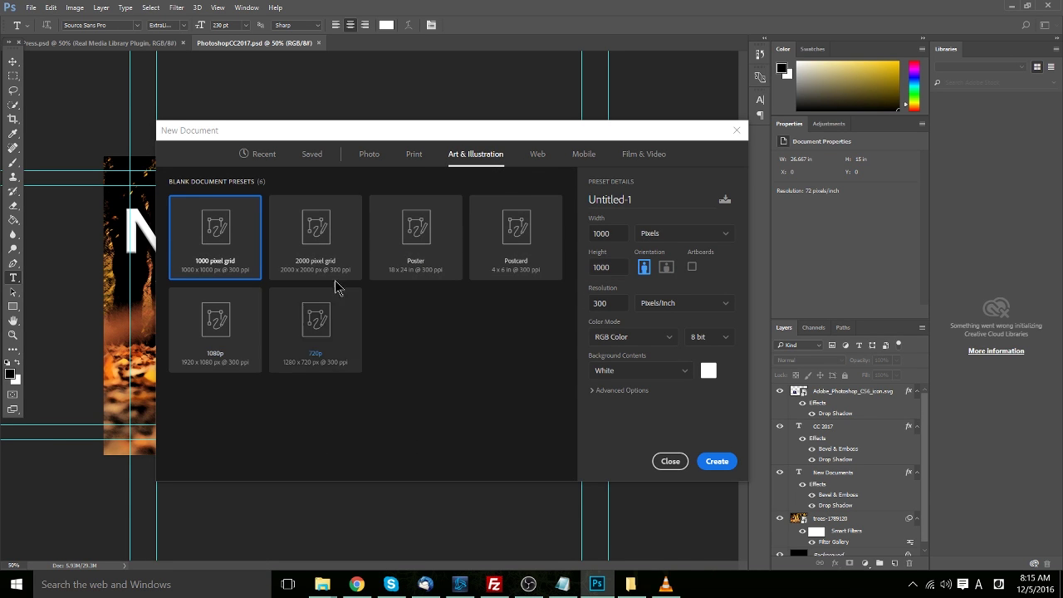
{"action": "left_click", "coordinate": [625, 156]}
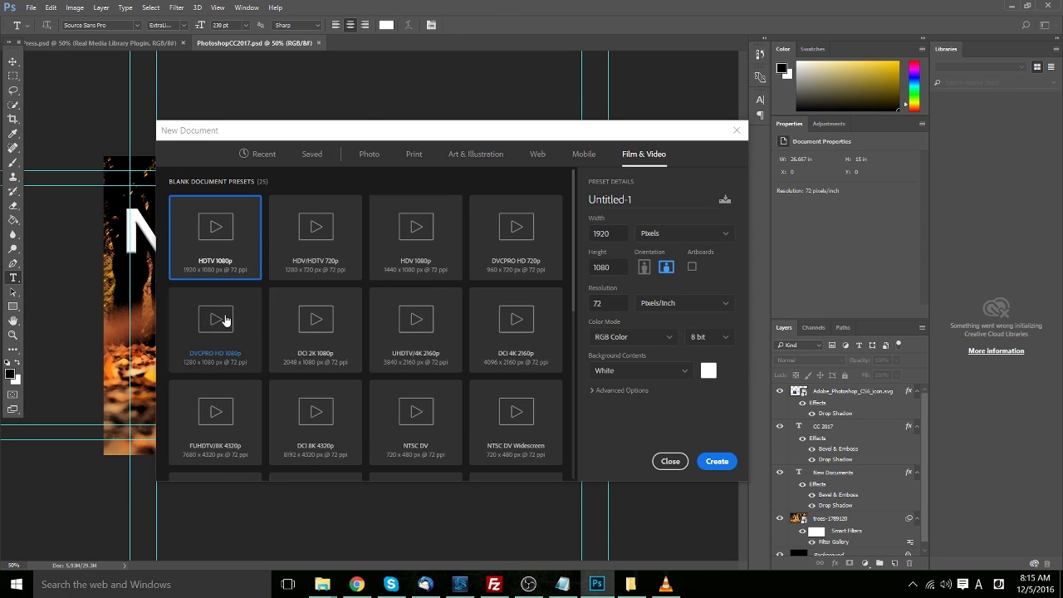
{"action": "left_click", "coordinate": [585, 158]}
{"action": "left_click", "coordinate": [372, 156]}
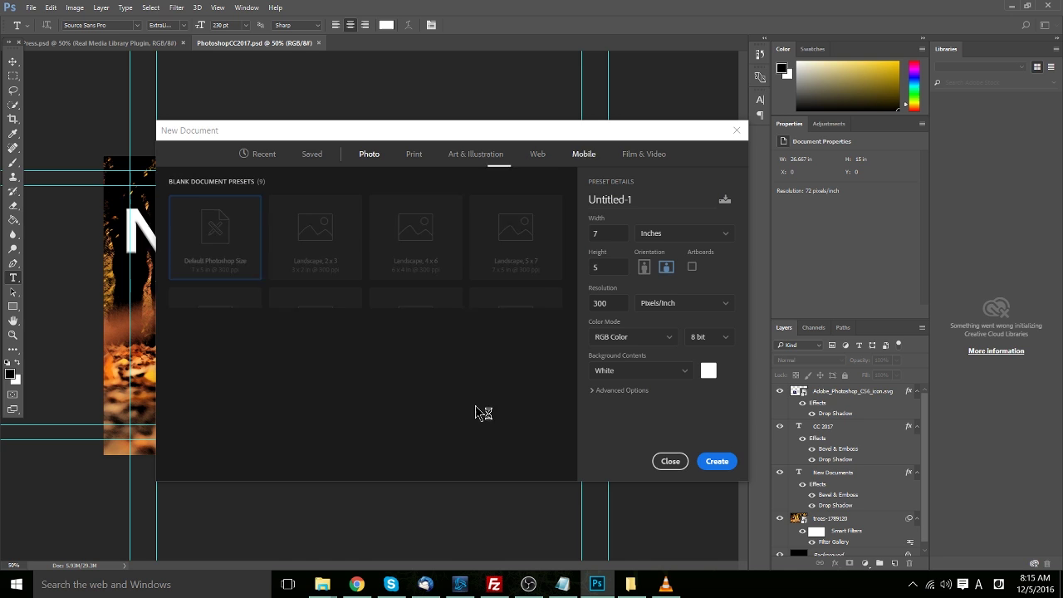
{"action": "left_click", "coordinate": [265, 154]}
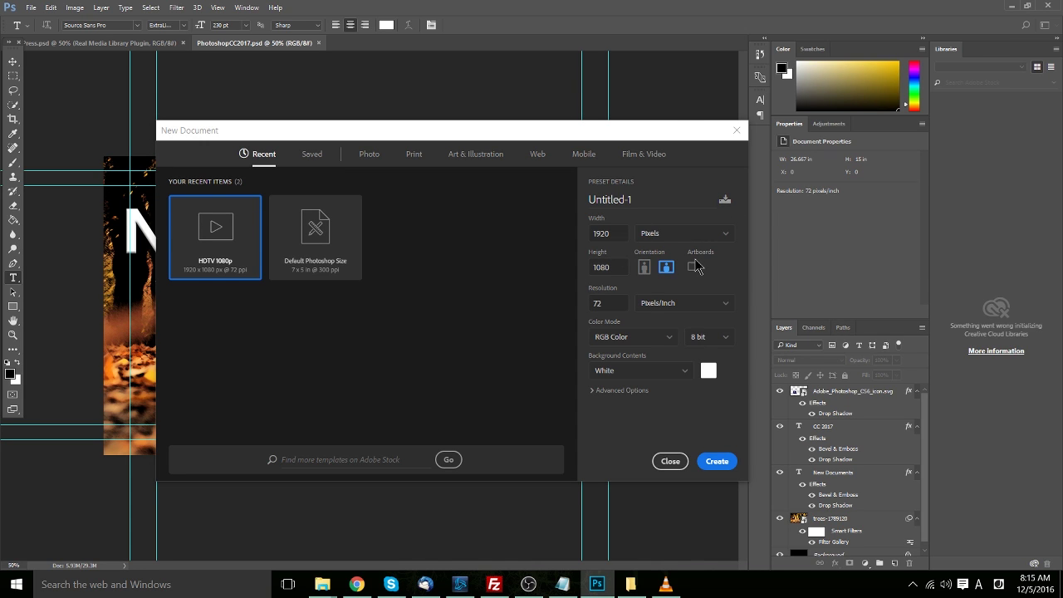
{"action": "left_click", "coordinate": [313, 158]}
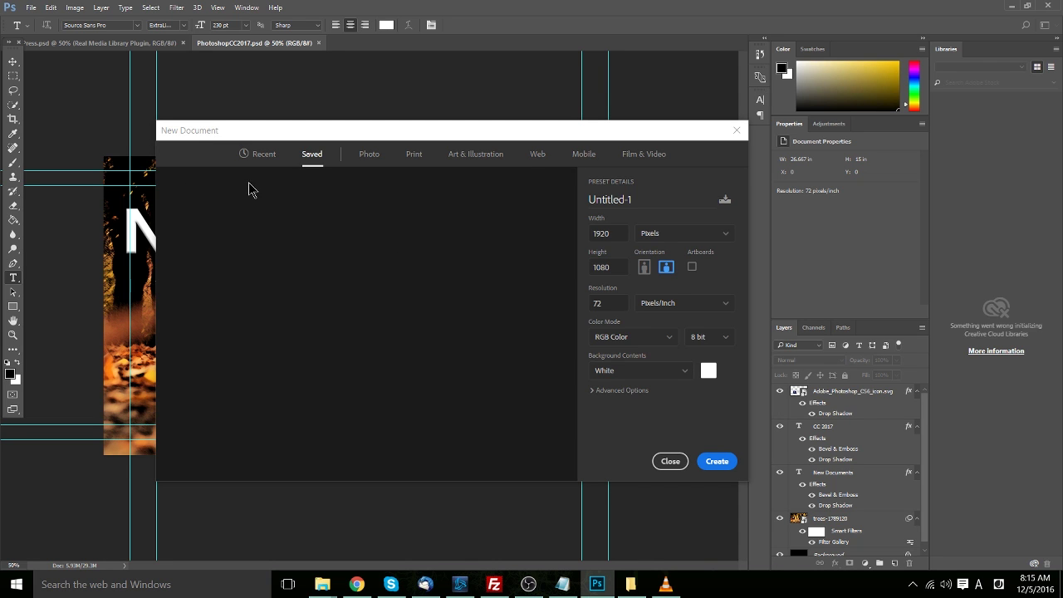
{"action": "key", "text": "Escape"}
Search Photoshop features for 'crop' via Edit > Search, after checking the Stock and Learn tabs.
{"action": "left_click", "coordinate": [50, 8]}
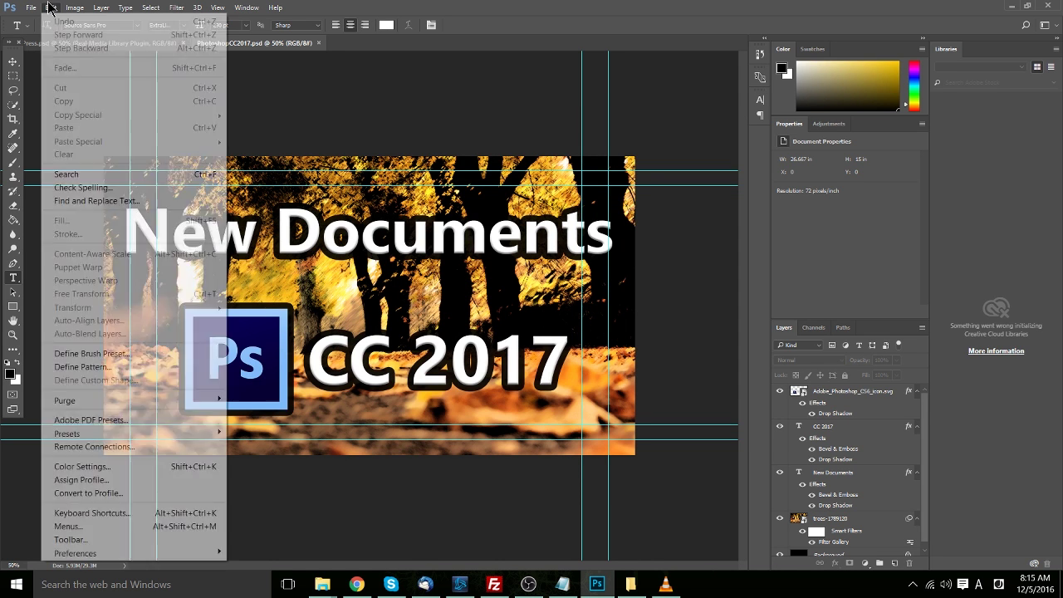
{"action": "left_click", "coordinate": [77, 175]}
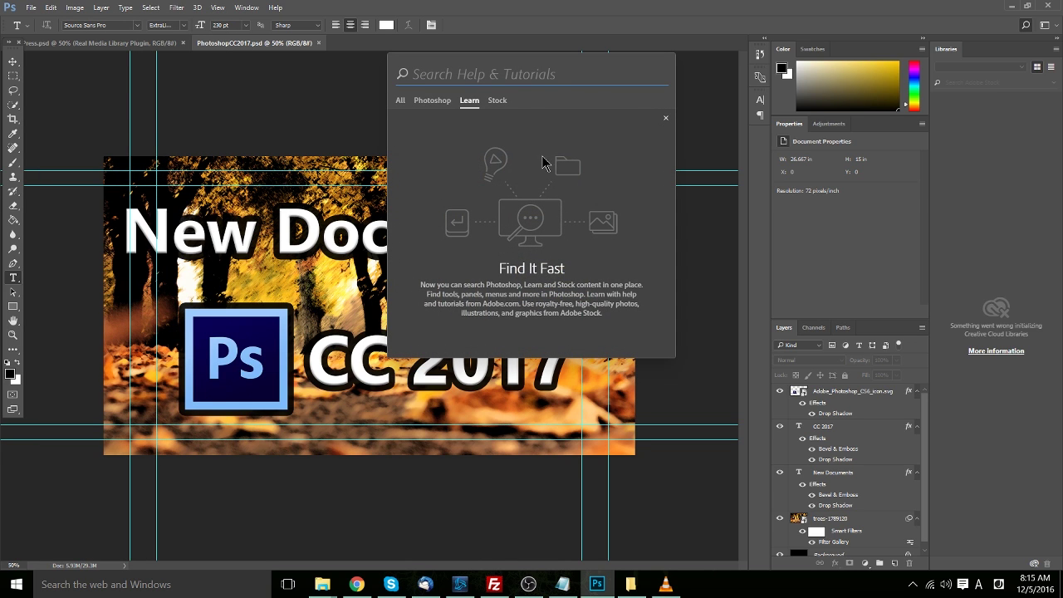
{"action": "left_click", "coordinate": [496, 101]}
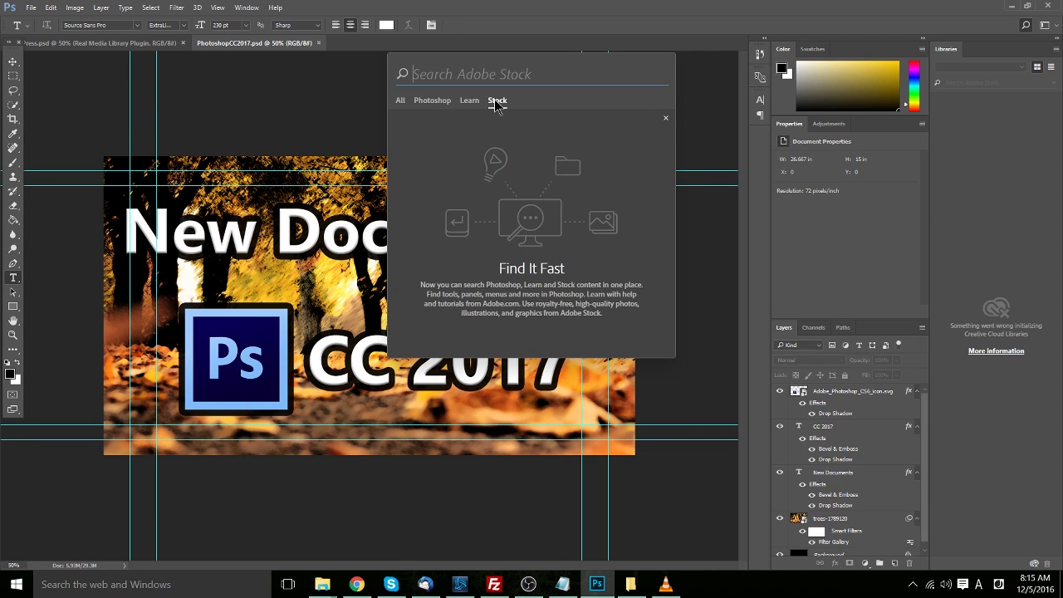
{"action": "left_click", "coordinate": [470, 102]}
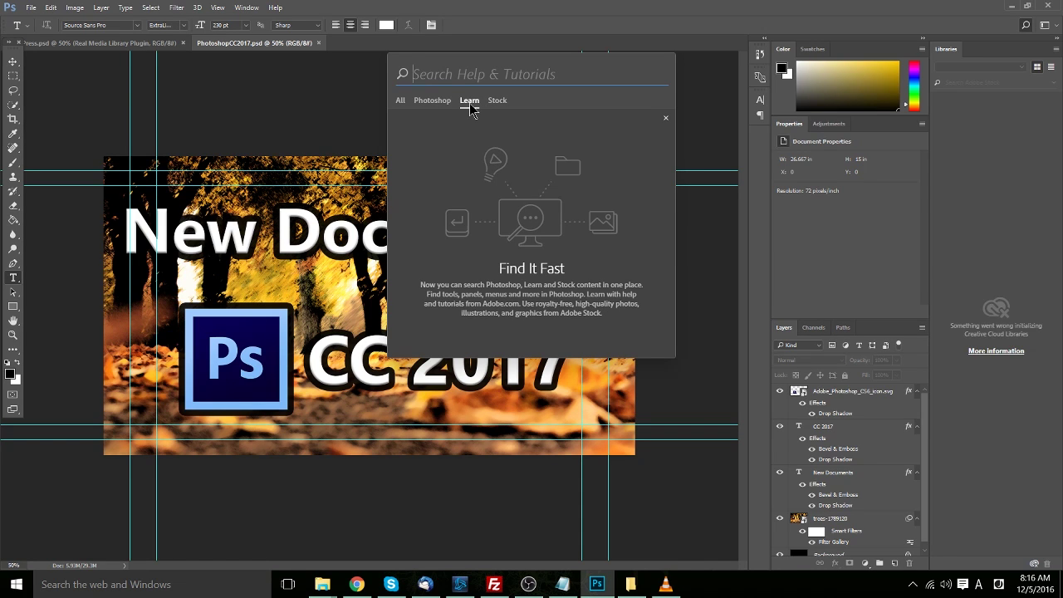
{"action": "left_click", "coordinate": [446, 109]}
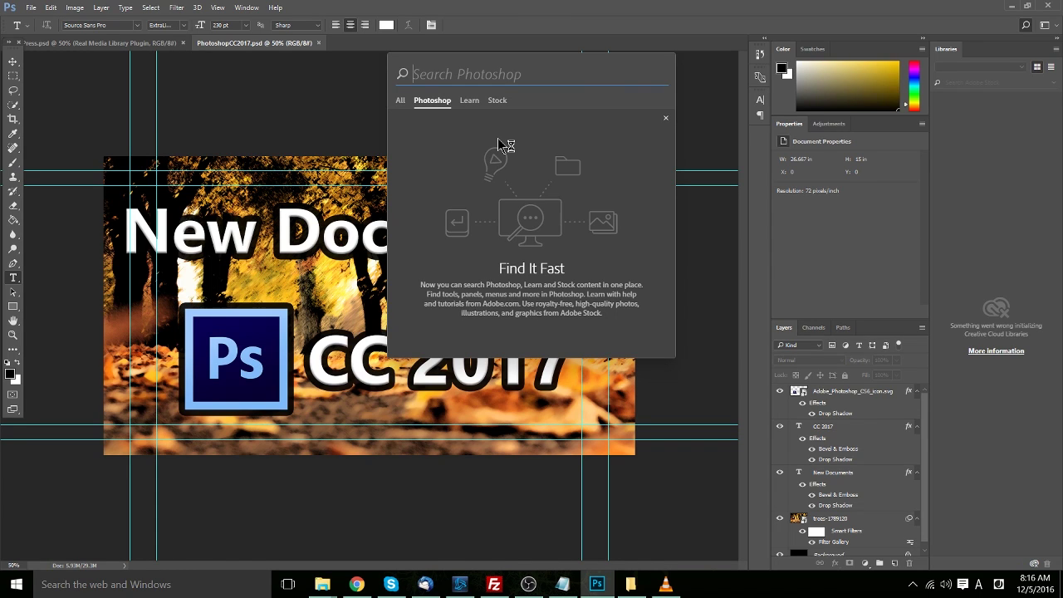
{"action": "type", "text": "crop"}
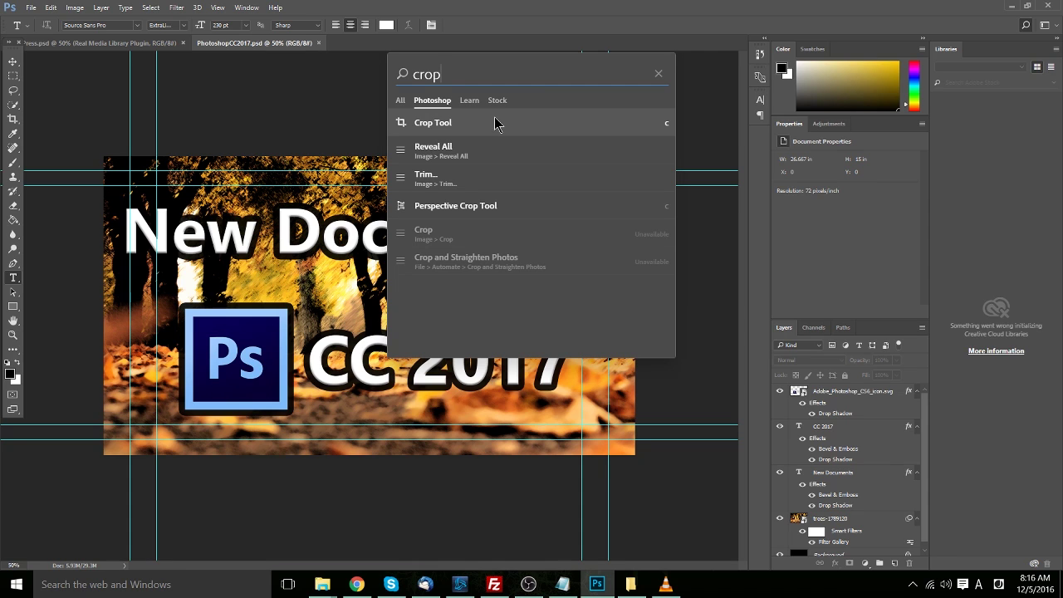
Activate the Crop Tool from the search results and check its grouped tools.
{"action": "left_click", "coordinate": [461, 123]}
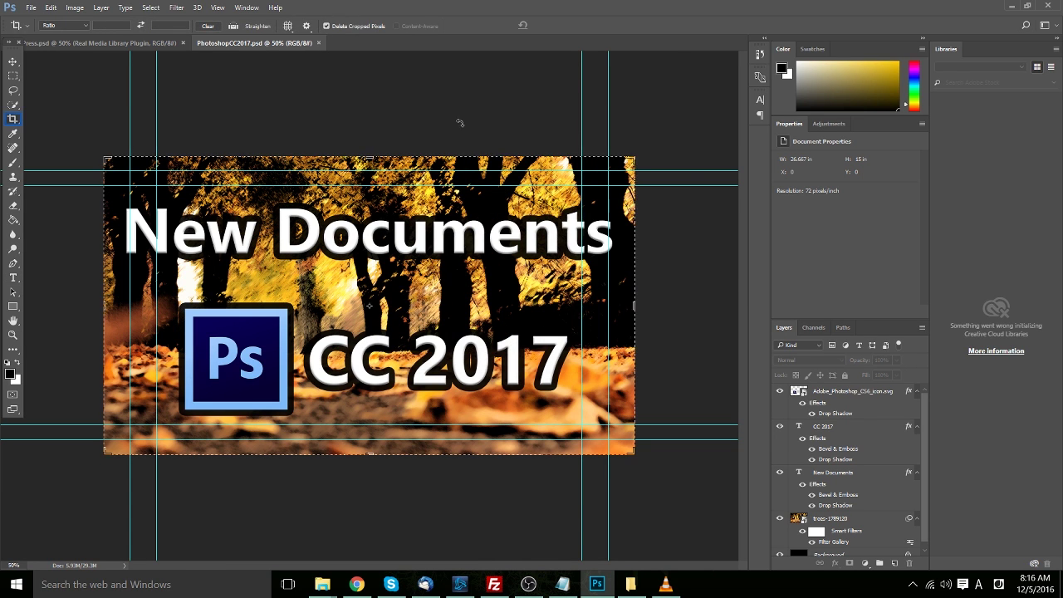
{"action": "right_click", "coordinate": [13, 121]}
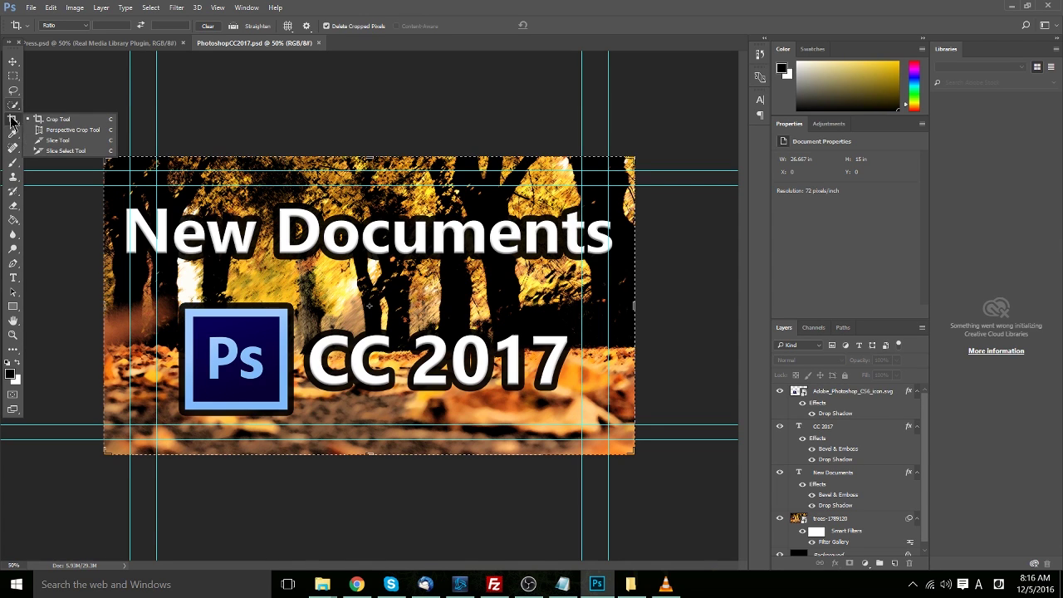
{"action": "left_click", "coordinate": [14, 123]}
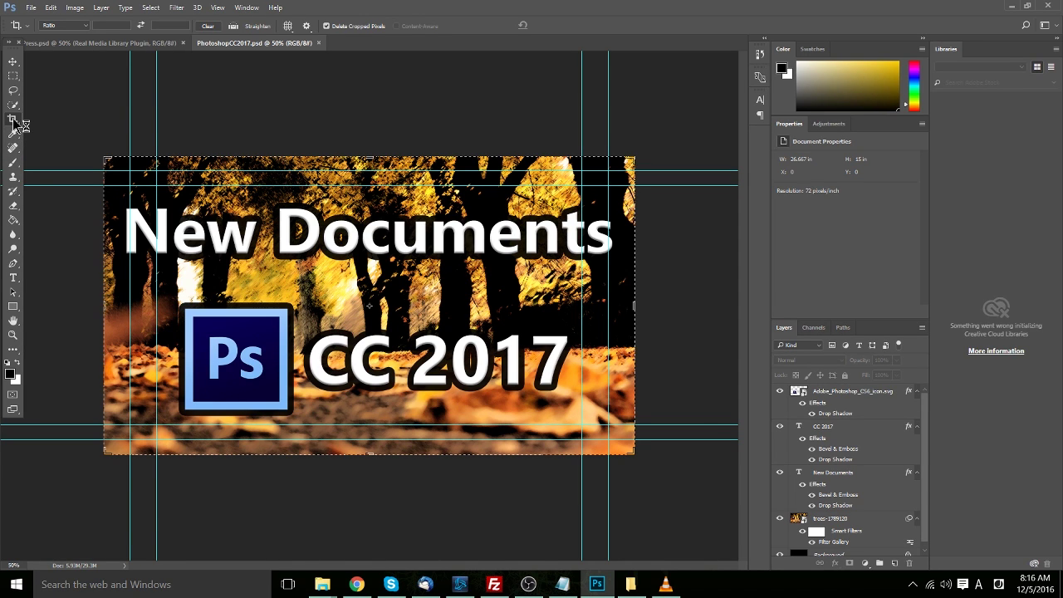
With the Type tool, search the font list and set the font to EmojiOne.
{"action": "key", "text": "t"}
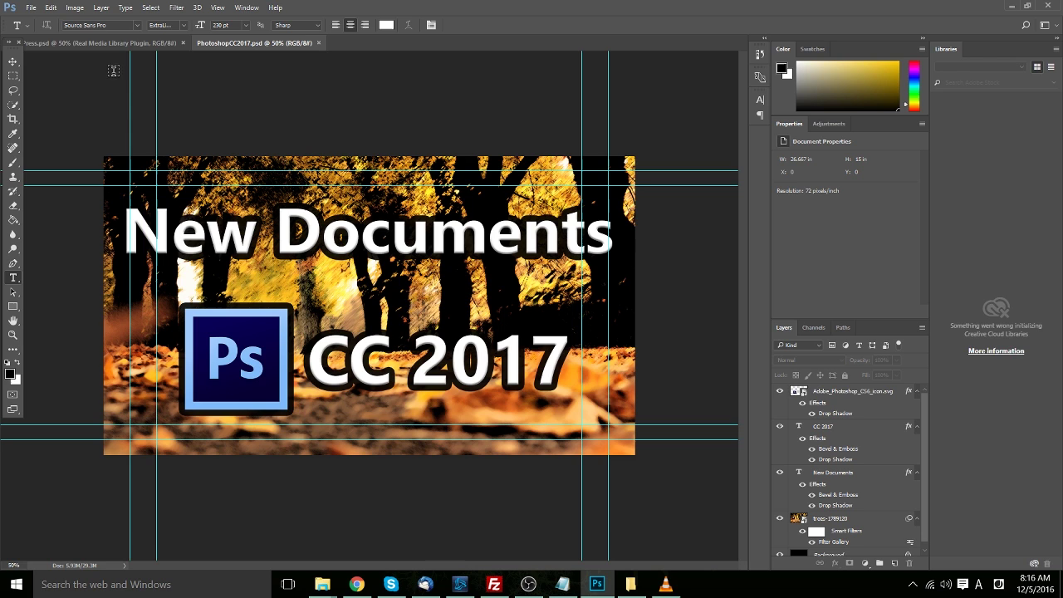
{"action": "left_click", "coordinate": [117, 25]}
{"action": "type", "text": "Tran"}
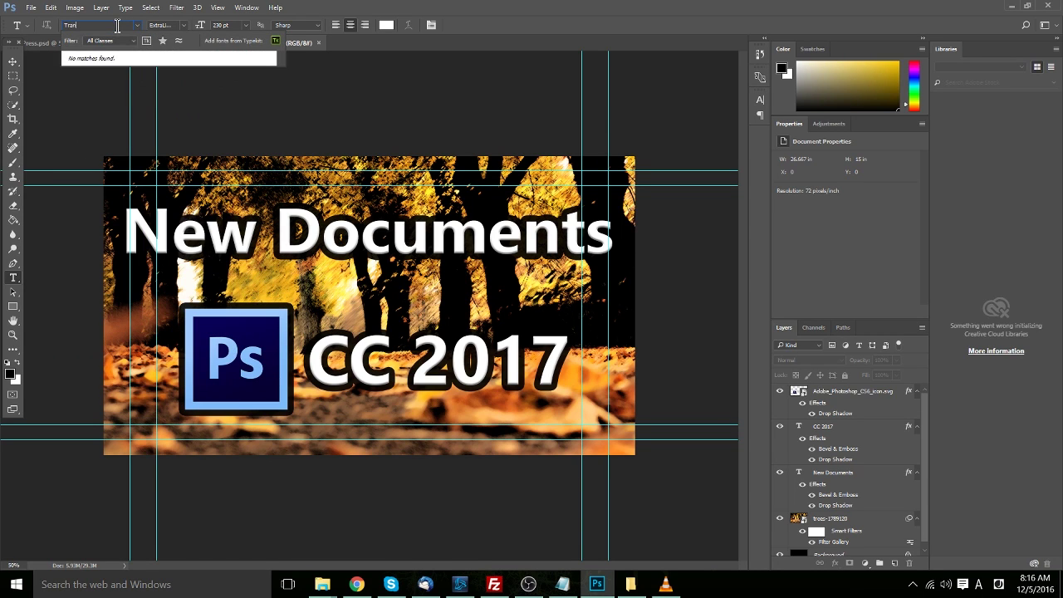
{"action": "key", "text": "BackSpace"}
{"action": "type", "text": "jan"}
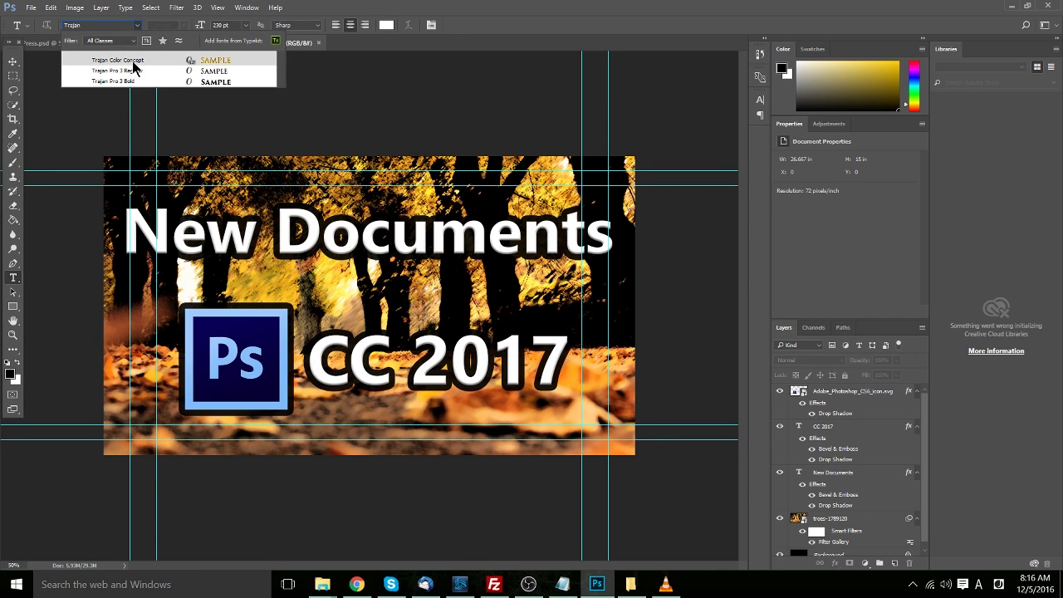
{"action": "left_click", "coordinate": [69, 26]}
{"action": "type", "text": "emoji"}
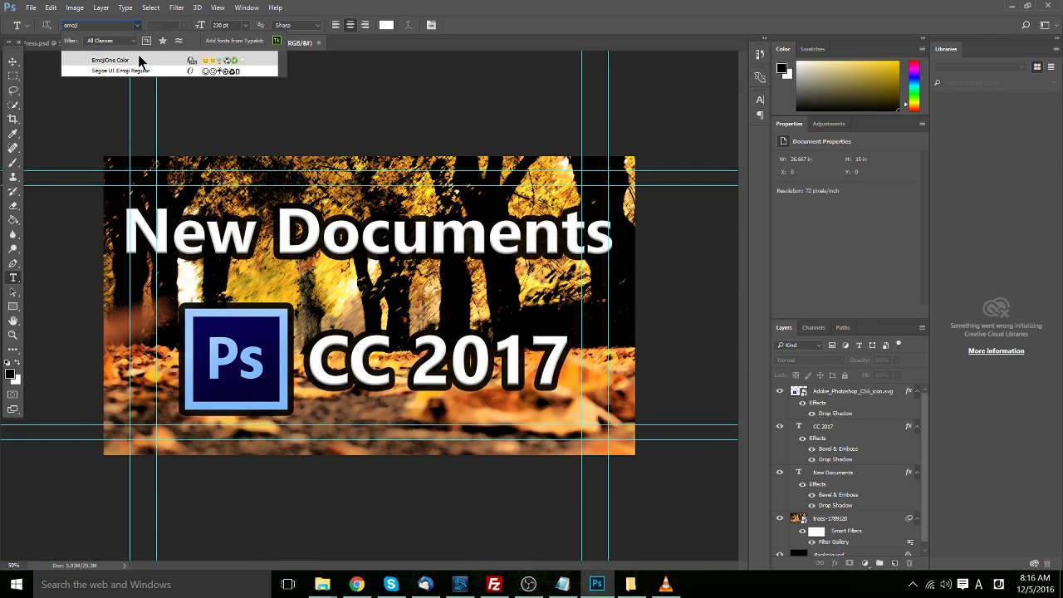
{"action": "left_click", "coordinate": [222, 61]}
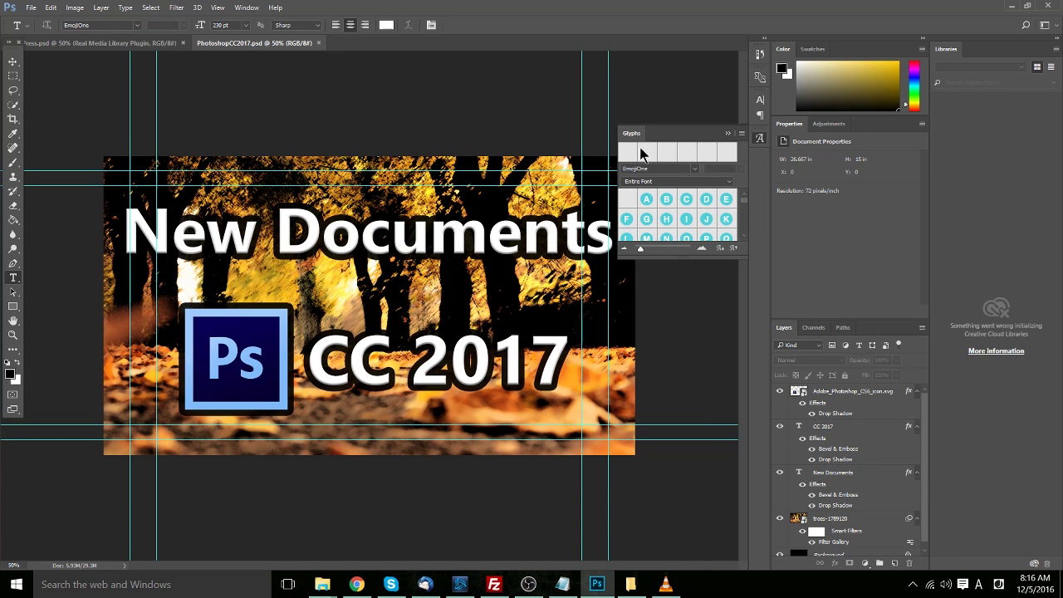
Start a new text layer on the canvas and browse the emoji glyphs.
{"action": "left_click", "coordinate": [336, 292]}
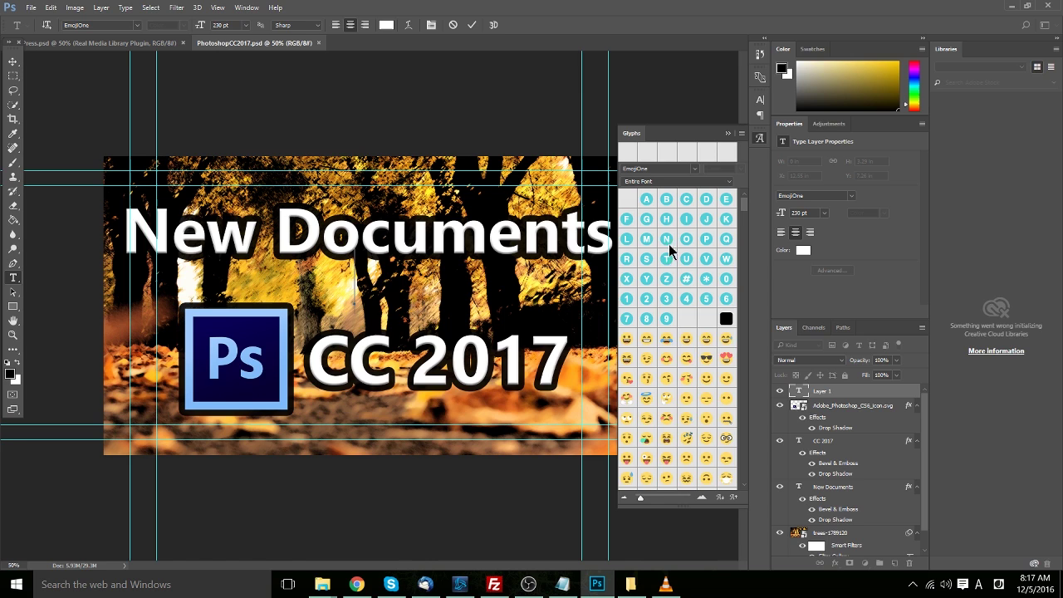
{"action": "scroll", "coordinate": [702, 340], "scroll_direction": "down", "scroll_amount": 2}
{"action": "scroll", "coordinate": [702, 340], "scroll_direction": "down", "scroll_amount": 4}
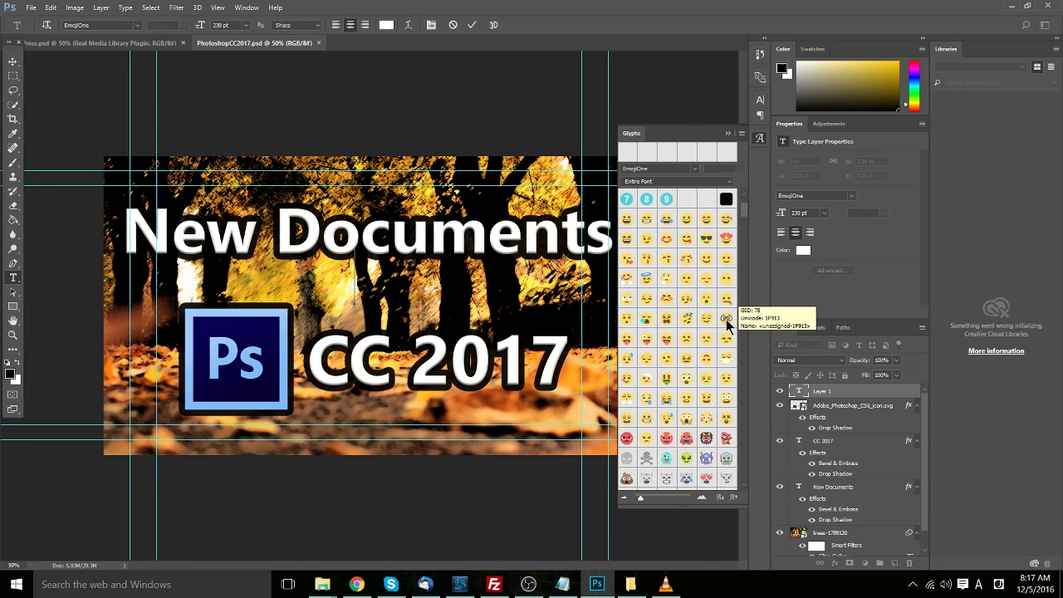
{"action": "scroll", "coordinate": [726, 319], "scroll_direction": "up", "scroll_amount": 2}
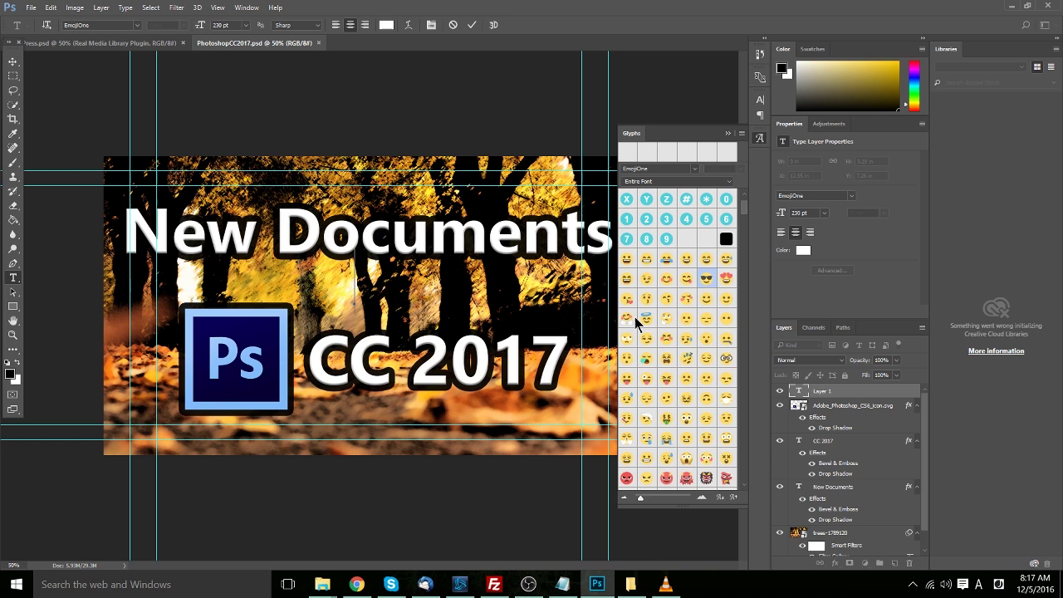
Insert tongue-out, smiling, expressionless, woman and Santa emoji from the Glyphs panel.
{"action": "double_click", "coordinate": [686, 278]}
{"action": "double_click", "coordinate": [707, 299]}
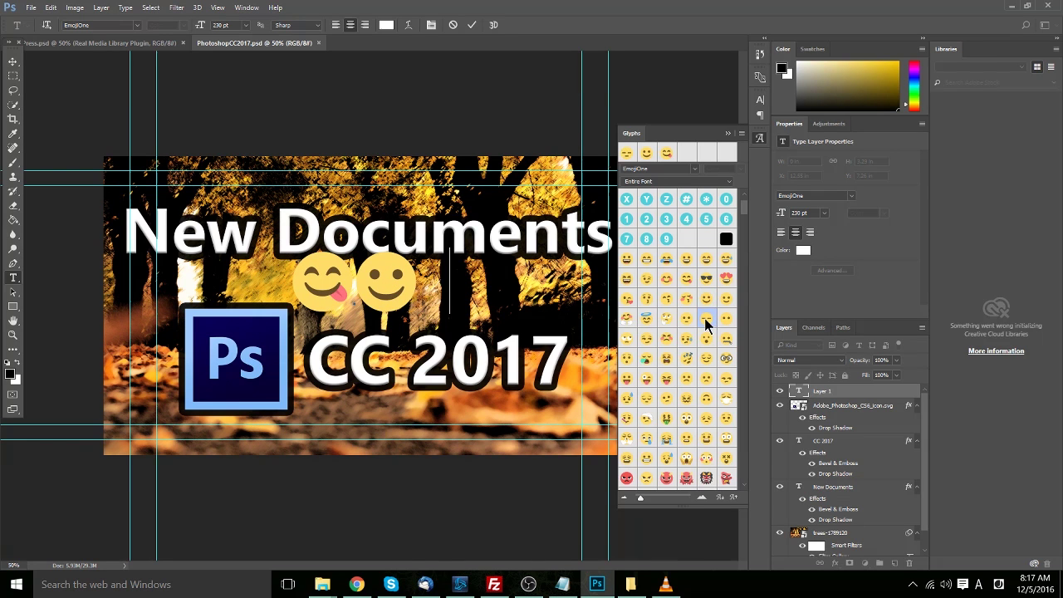
{"action": "double_click", "coordinate": [704, 323]}
{"action": "scroll", "coordinate": [704, 396], "scroll_direction": "down", "scroll_amount": 5}
{"action": "double_click", "coordinate": [706, 339]}
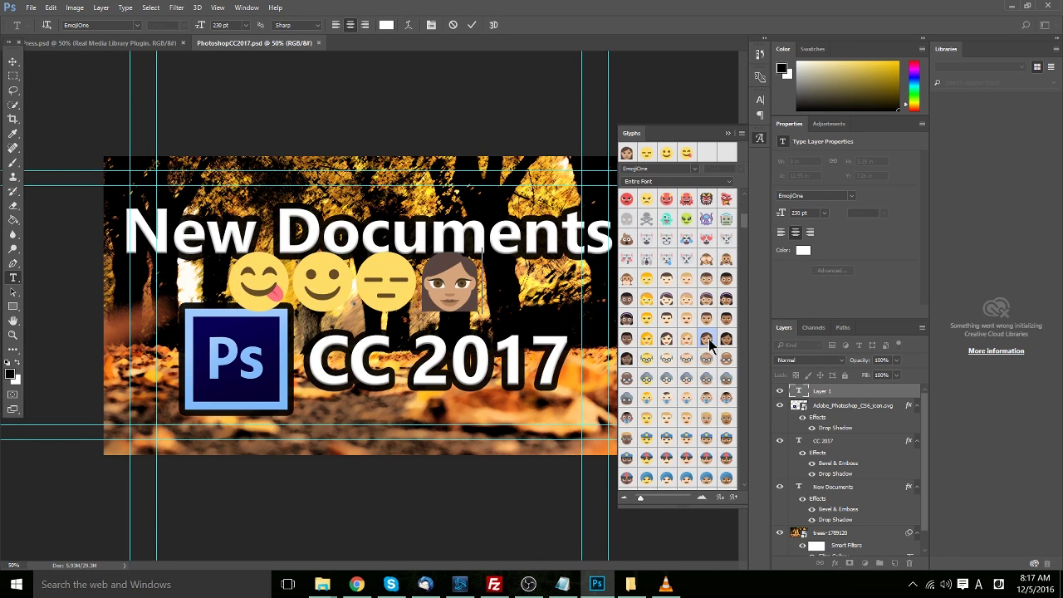
{"action": "scroll", "coordinate": [709, 349], "scroll_direction": "down", "scroll_amount": 3}
{"action": "double_click", "coordinate": [708, 376]}
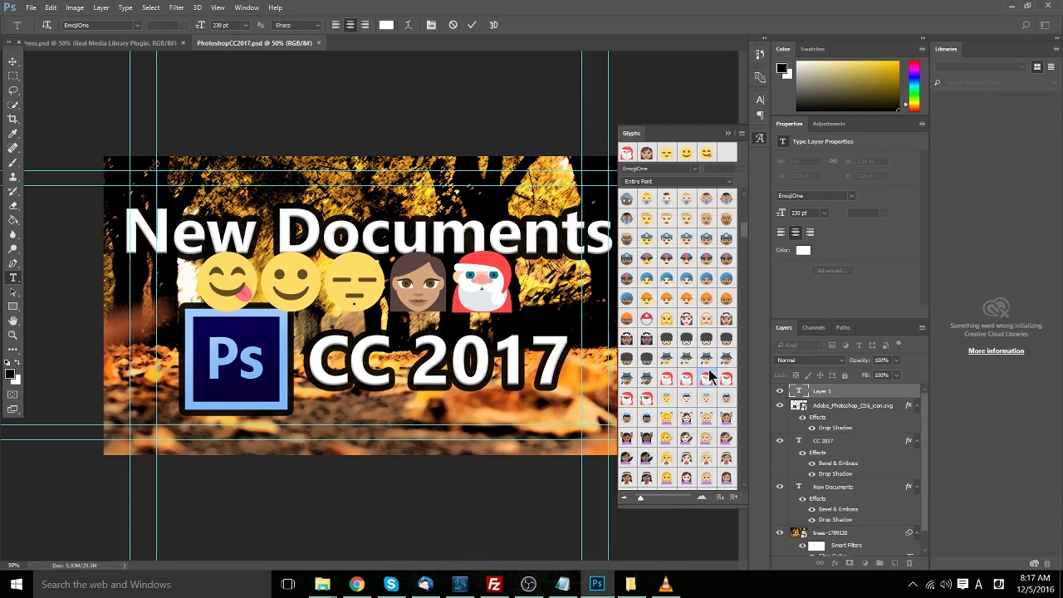
{"action": "scroll", "coordinate": [687, 358], "scroll_direction": "down", "scroll_amount": 4}
{"action": "scroll", "coordinate": [687, 357], "scroll_direction": "up", "scroll_amount": 3}
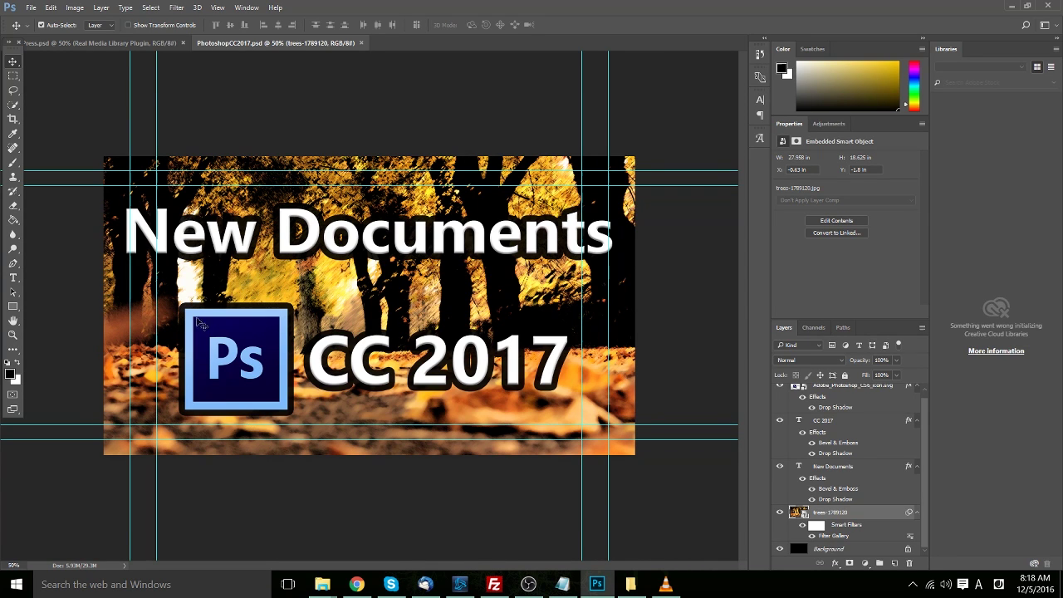
Open Select and Mask and set Feather to 0 px.
{"action": "left_click", "coordinate": [153, 10]}
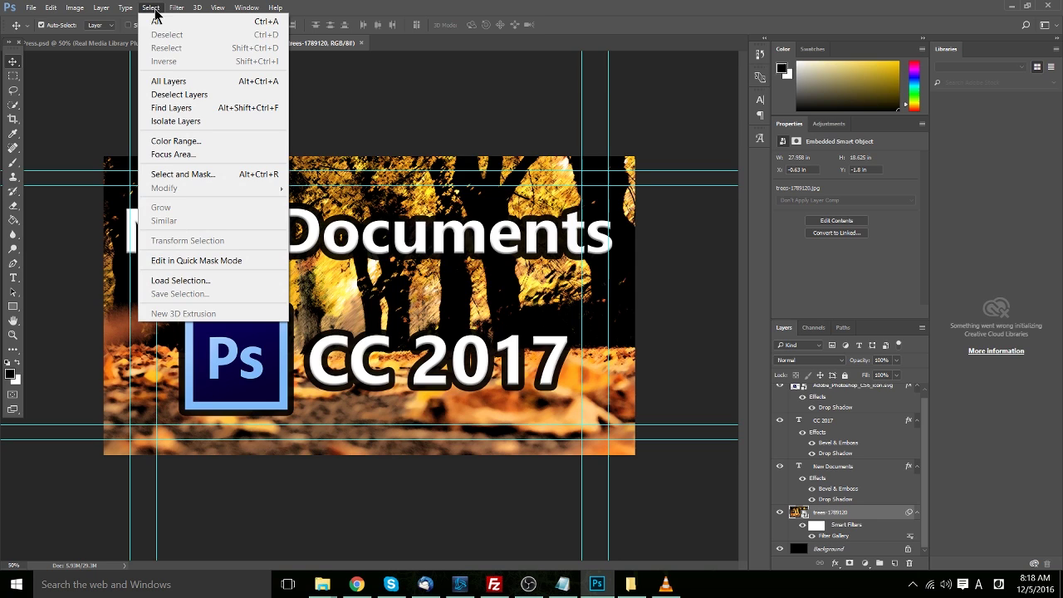
{"action": "left_click", "coordinate": [274, 175]}
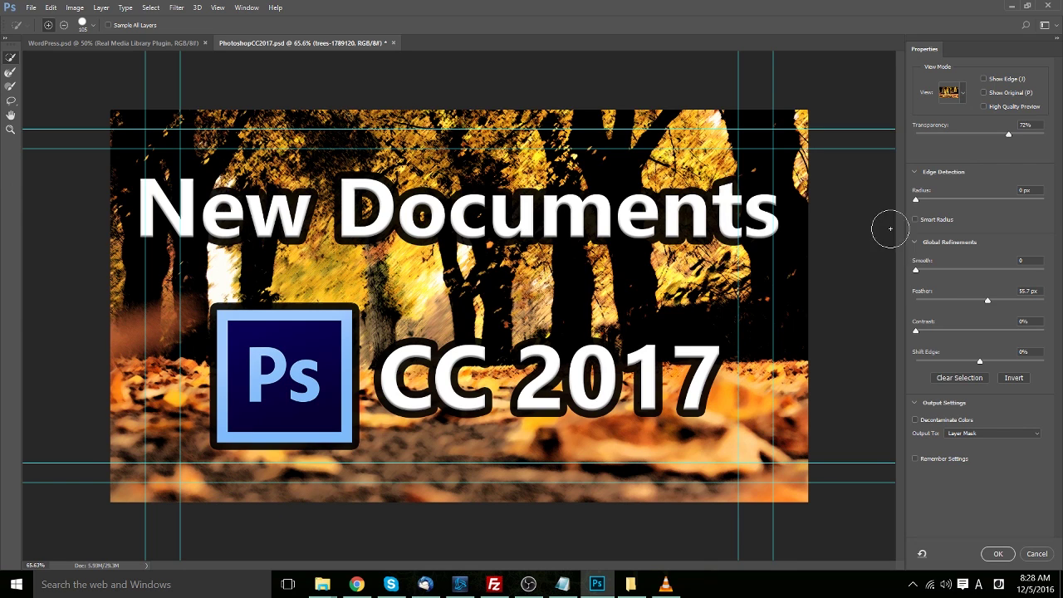
{"action": "left_click_drag", "start_coordinate": [988, 300], "coordinate": [885, 299]}
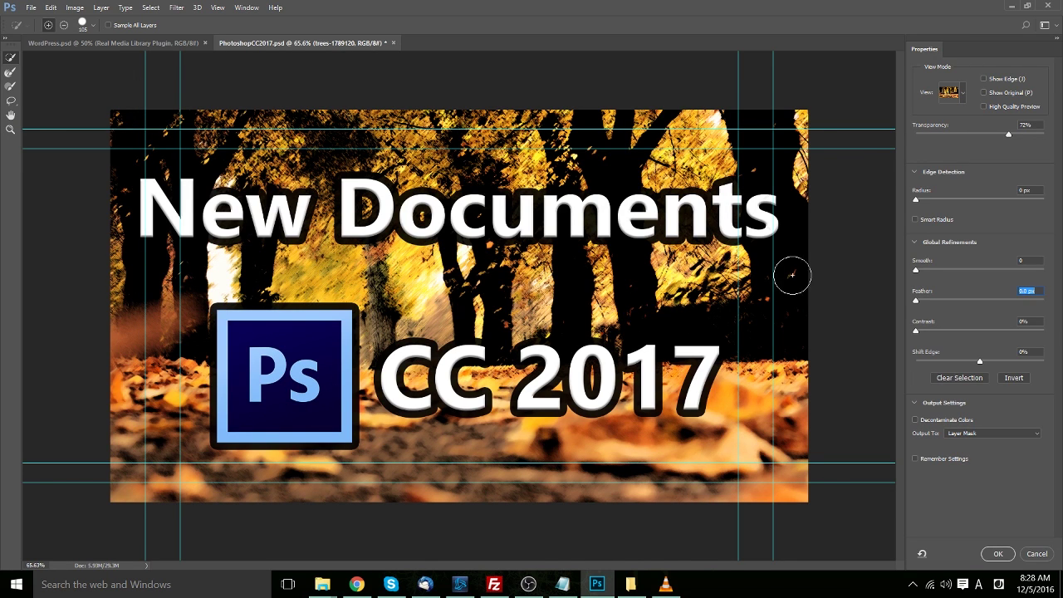
Subtract from the selection along the top-left, bottom-left and right edges of the trees.
{"action": "left_click", "coordinate": [64, 26]}
{"action": "mouse_move", "coordinate": [125, 128]}
{"action": "left_mouse_down"}
{"action": "mouse_move", "coordinate": [134, 201]}
{"action": "mouse_move", "coordinate": [162, 138]}
{"action": "mouse_move", "coordinate": [220, 123]}
{"action": "left_mouse_up"}
{"action": "mouse_move", "coordinate": [113, 447]}
{"action": "left_mouse_down"}
{"action": "mouse_move", "coordinate": [152, 502]}
{"action": "mouse_move", "coordinate": [171, 326]}
{"action": "mouse_move", "coordinate": [140, 525]}
{"action": "mouse_move", "coordinate": [142, 374]}
{"action": "mouse_move", "coordinate": [166, 506]}
{"action": "left_mouse_up"}
{"action": "left_click_drag", "start_coordinate": [233, 537], "coordinate": [194, 439]}
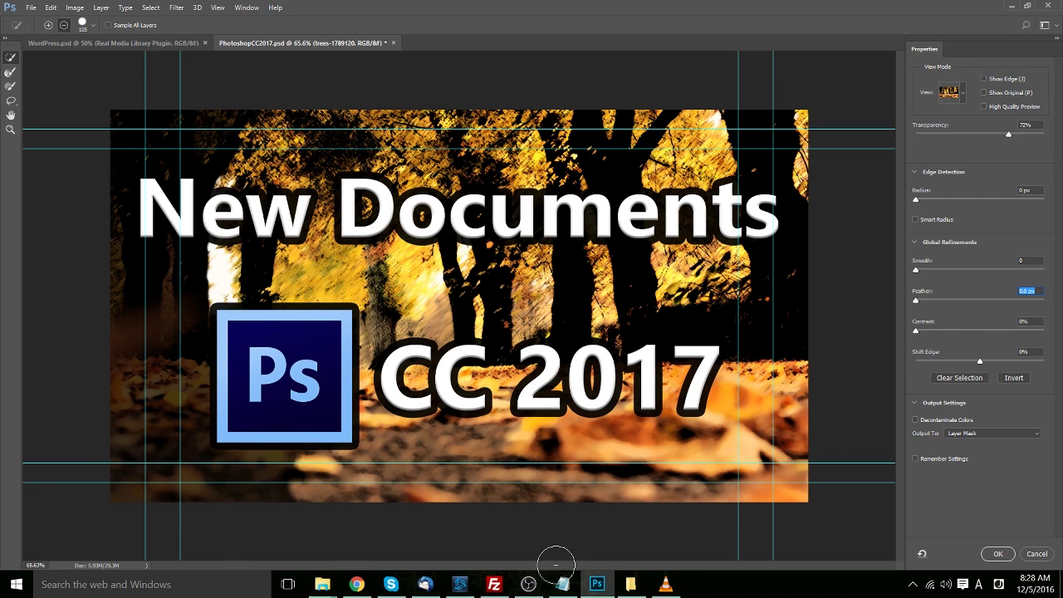
{"action": "mouse_move", "coordinate": [781, 429]}
{"action": "left_mouse_down"}
{"action": "mouse_move", "coordinate": [790, 171]}
{"action": "mouse_move", "coordinate": [794, 191]}
{"action": "left_mouse_up"}
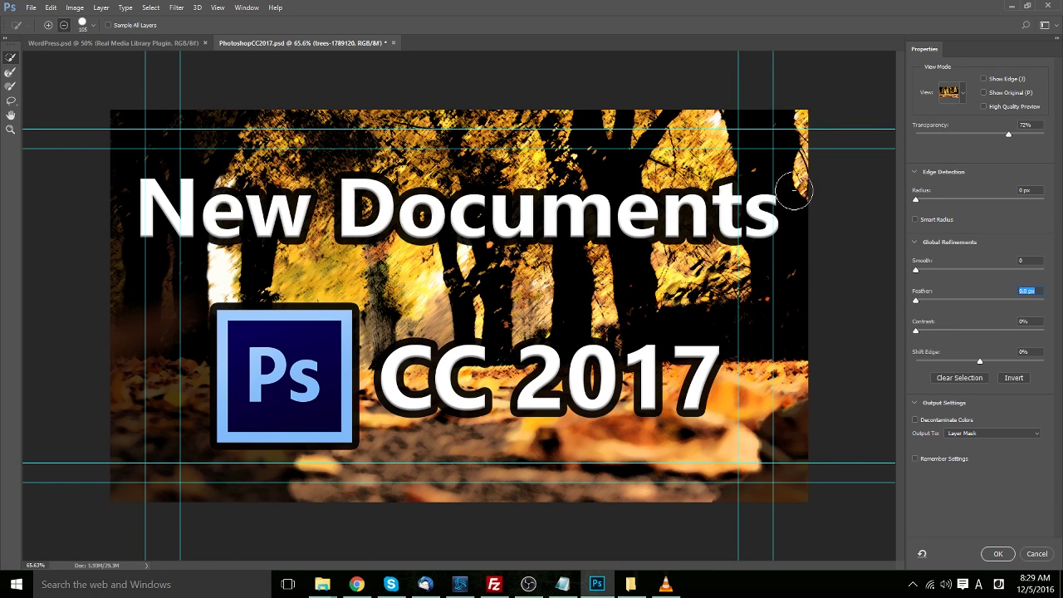
{"action": "mouse_move", "coordinate": [805, 417]}
{"action": "left_mouse_down"}
{"action": "mouse_move", "coordinate": [780, 140]}
{"action": "mouse_move", "coordinate": [738, 110]}
{"action": "mouse_move", "coordinate": [709, 107]}
{"action": "mouse_move", "coordinate": [767, 124]}
{"action": "left_mouse_up"}
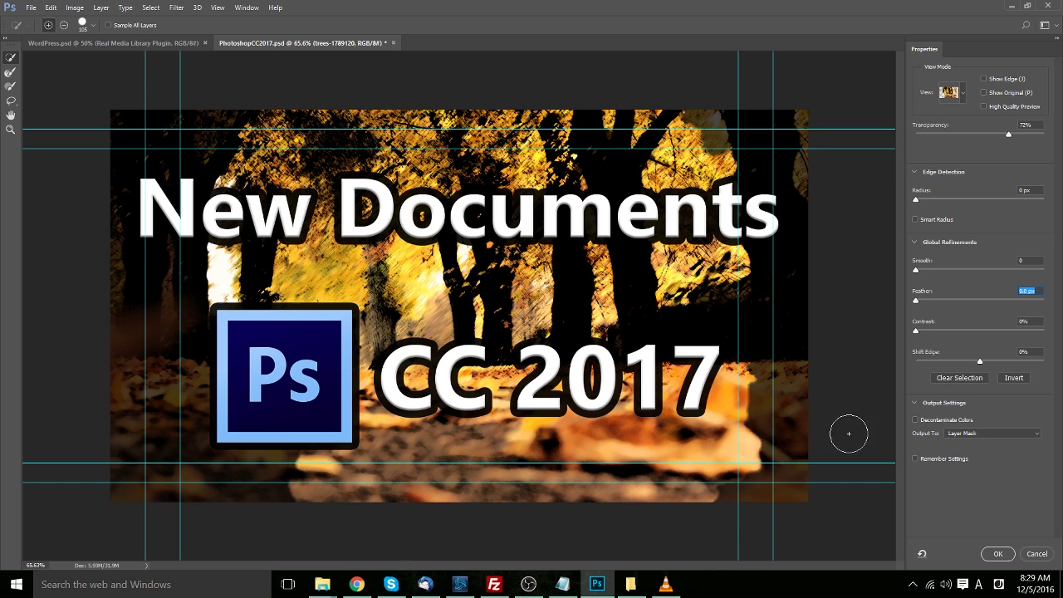
Apply the refinement as a layer mask on the trees layer and open the Filter menu.
{"action": "left_click", "coordinate": [998, 554]}
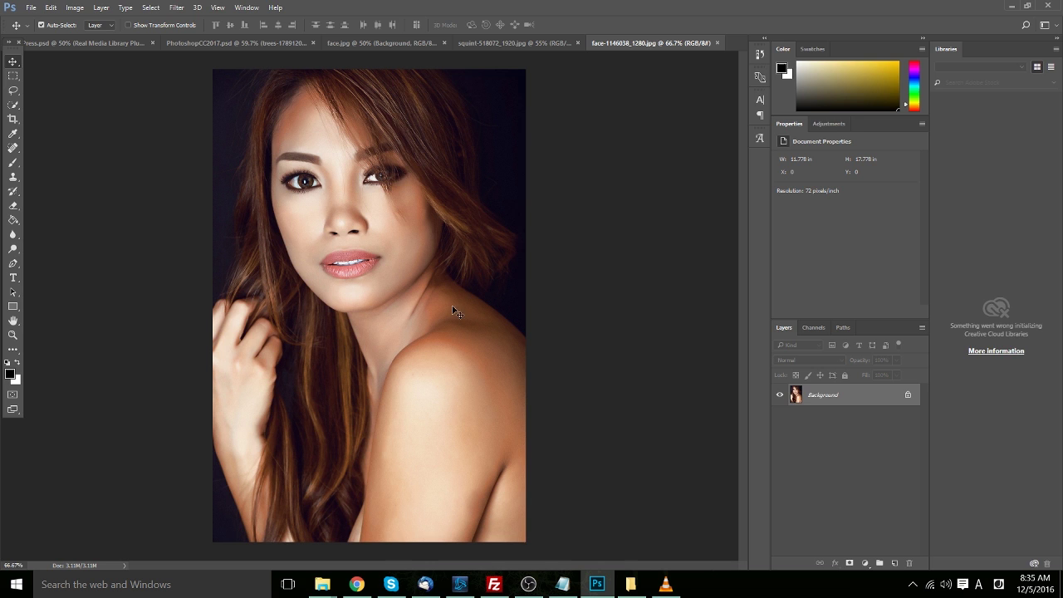
{"action": "left_click", "coordinate": [177, 7]}
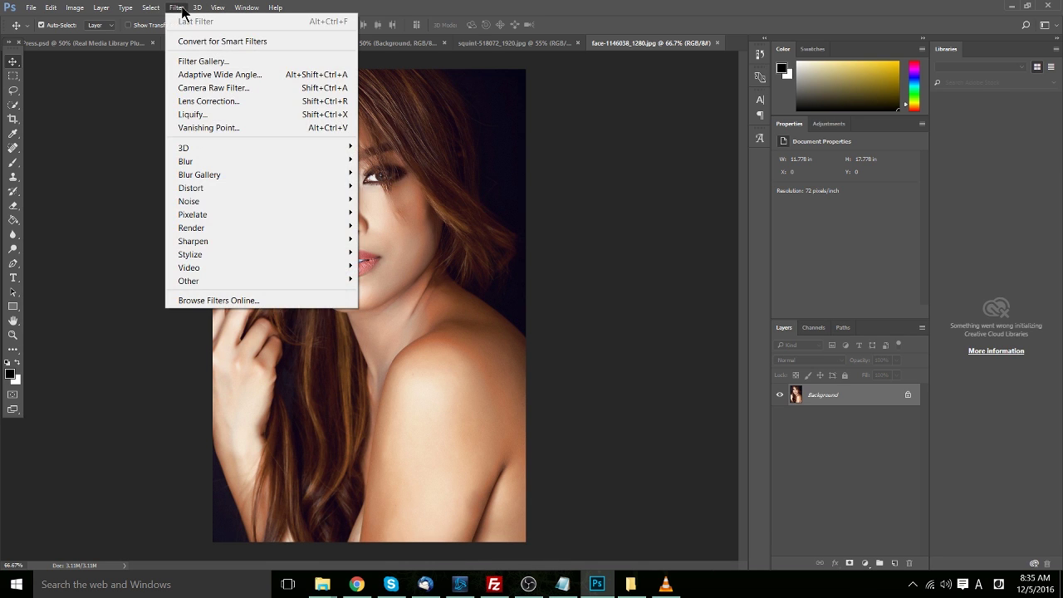
Open Liquify on the portrait and try eye size and tilt, linked at 17, then right eye 54.
{"action": "left_click", "coordinate": [210, 115]}
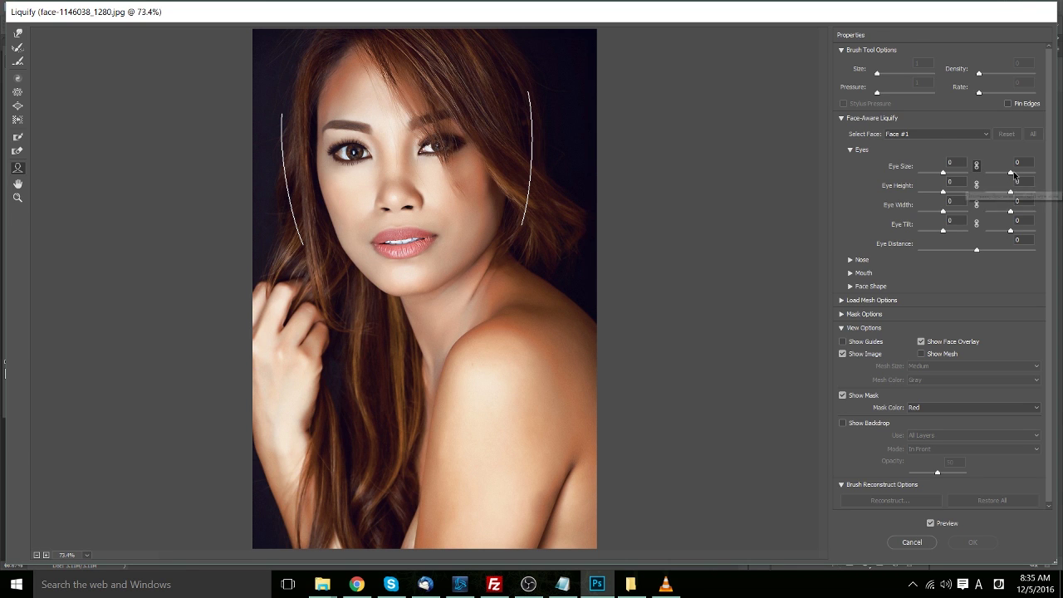
{"action": "left_click_drag", "start_coordinate": [944, 174], "coordinate": [953, 231]}
{"action": "left_click", "coordinate": [976, 225]}
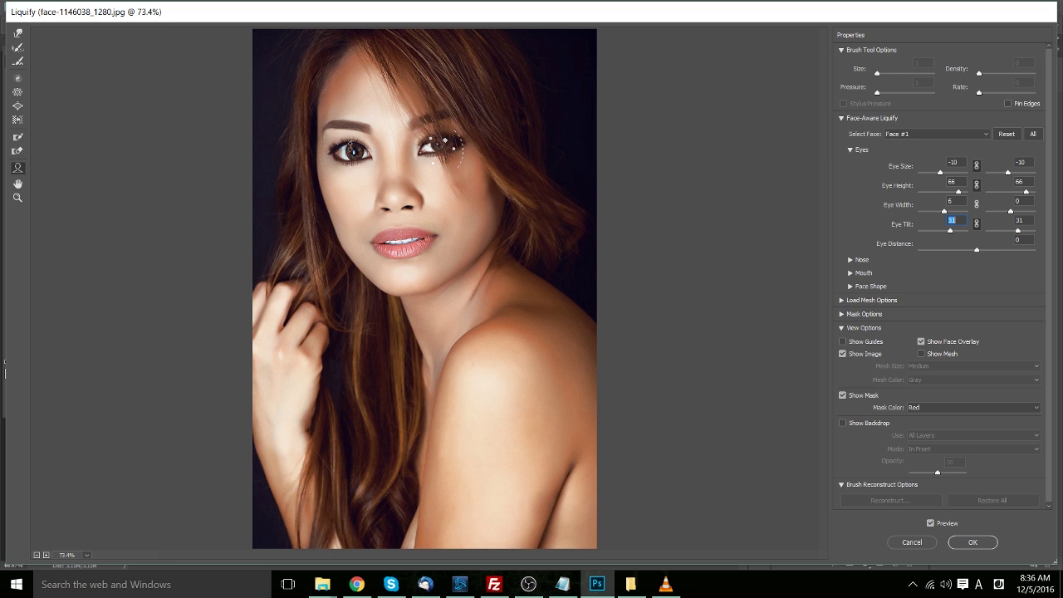
{"action": "left_click_drag", "start_coordinate": [951, 231], "coordinate": [943, 232]}
{"action": "left_click", "coordinate": [976, 223]}
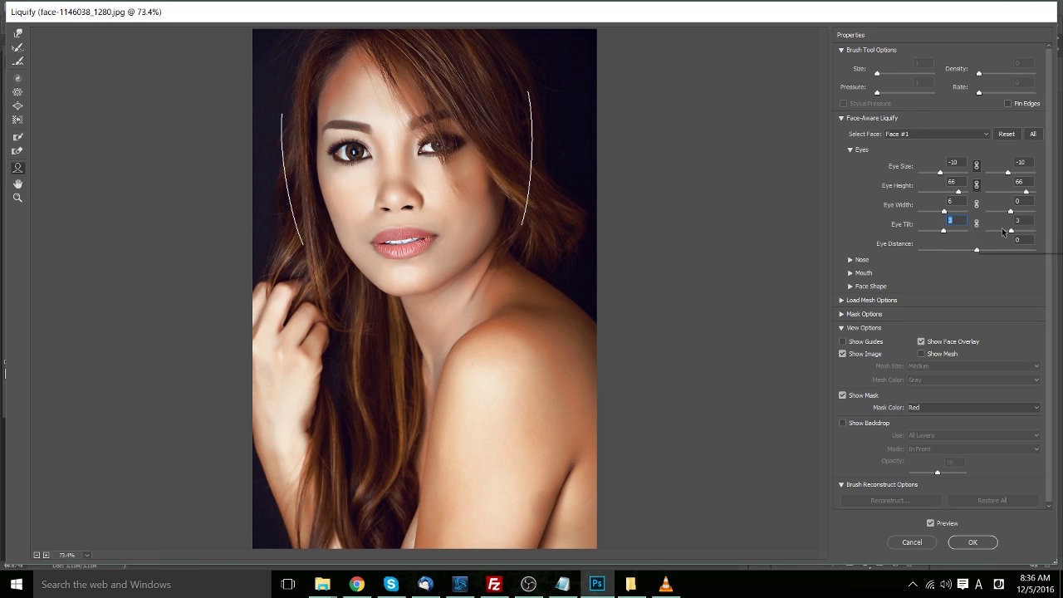
{"action": "left_click_drag", "start_coordinate": [1011, 231], "coordinate": [1025, 234]}
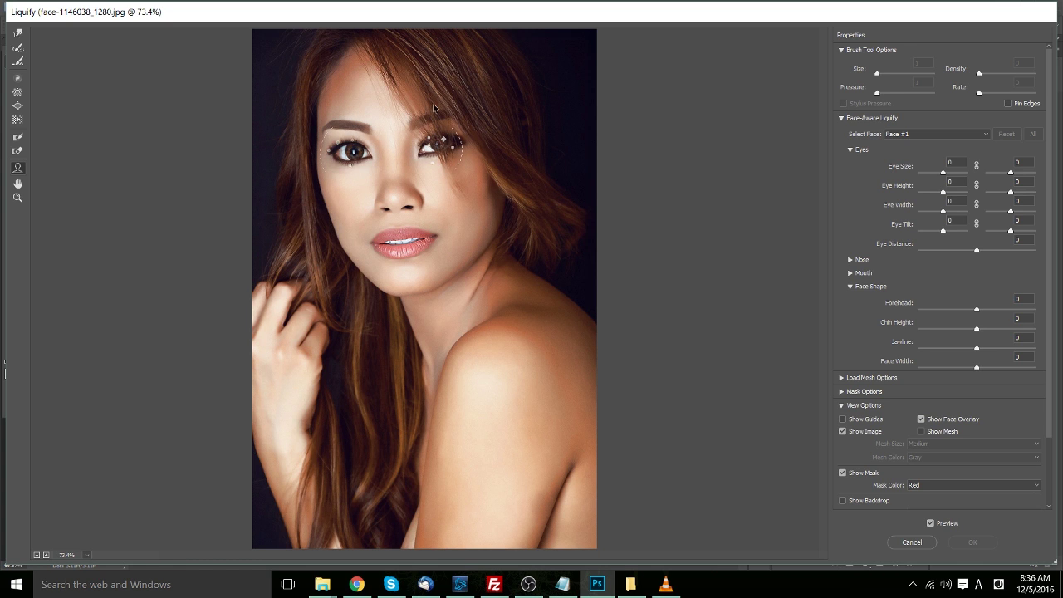
Reshape the face on the overlay to Forehead 88 and Face Width -100.
{"action": "mouse_move", "coordinate": [397, 41]}
{"action": "left_mouse_down"}
{"action": "mouse_move", "coordinate": [398, 69]}
{"action": "mouse_move", "coordinate": [398, 40]}
{"action": "left_mouse_up"}
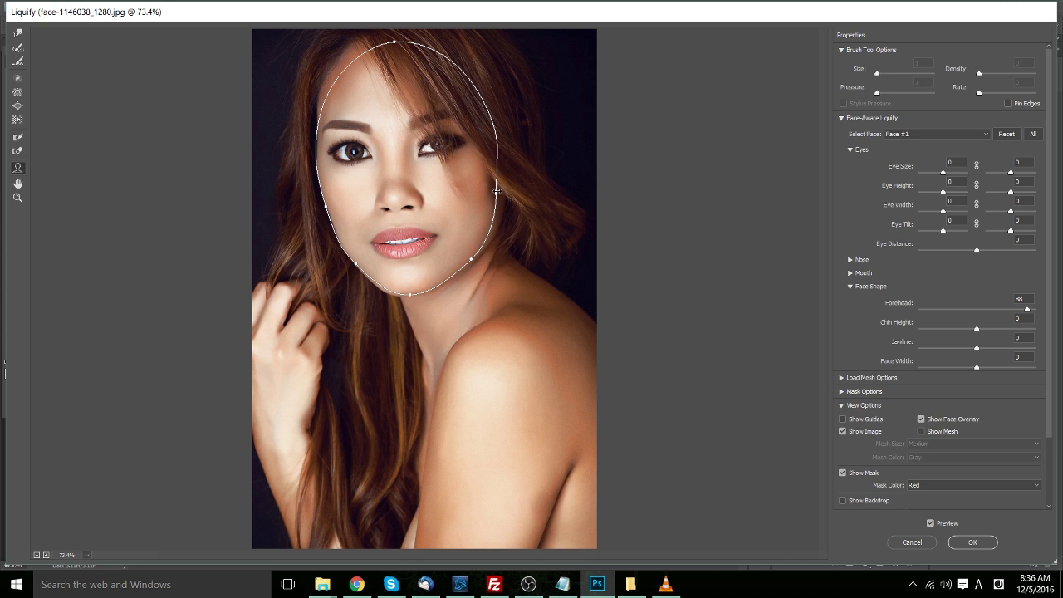
{"action": "left_click_drag", "start_coordinate": [495, 191], "coordinate": [477, 193]}
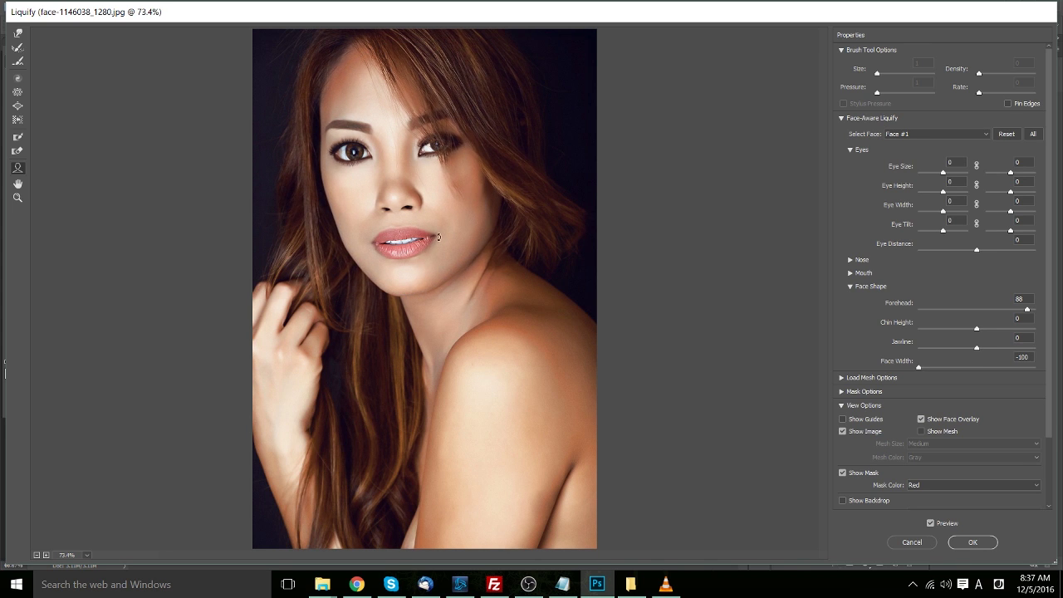
{"action": "mouse_move", "coordinate": [408, 287]}
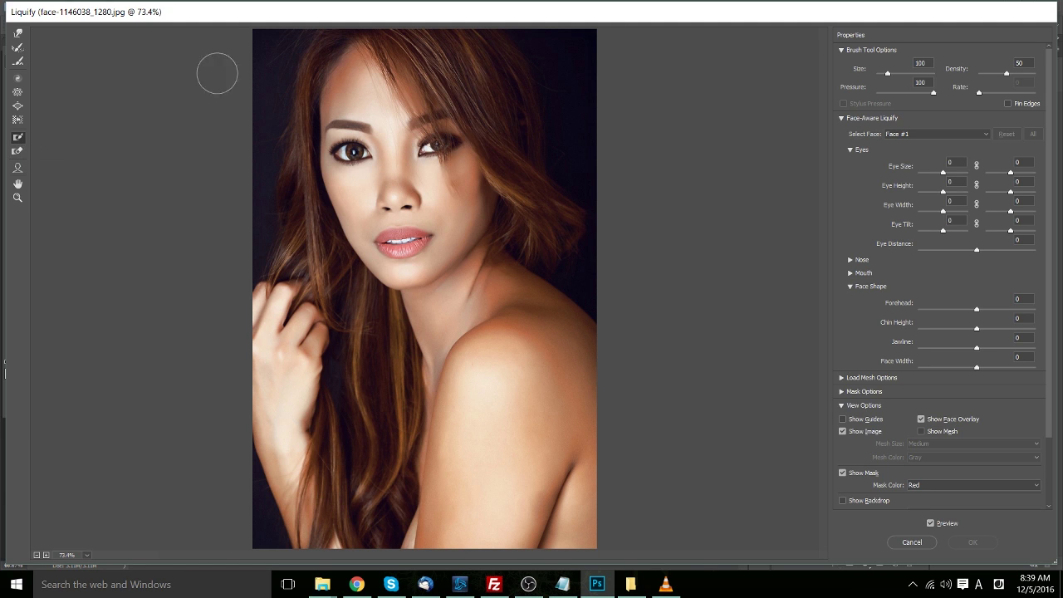
Freeze the background along the left and top edges, thaw the hair and fingertip near the hand.
{"action": "mouse_move", "coordinate": [295, 39]}
{"action": "left_mouse_down"}
{"action": "mouse_move", "coordinate": [275, 75]}
{"action": "mouse_move", "coordinate": [255, 280]}
{"action": "left_mouse_up"}
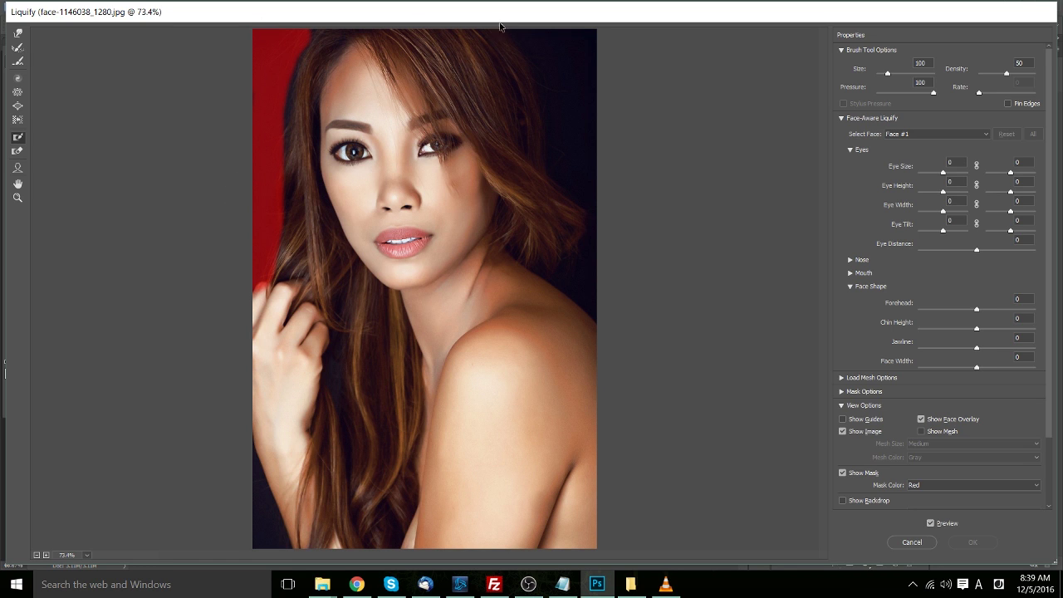
{"action": "mouse_move", "coordinate": [522, 38]}
{"action": "left_mouse_down"}
{"action": "mouse_move", "coordinate": [584, 37]}
{"action": "mouse_move", "coordinate": [541, 43]}
{"action": "mouse_move", "coordinate": [554, 68]}
{"action": "mouse_move", "coordinate": [554, 143]}
{"action": "mouse_move", "coordinate": [589, 199]}
{"action": "mouse_move", "coordinate": [583, 42]}
{"action": "mouse_move", "coordinate": [567, 316]}
{"action": "mouse_move", "coordinate": [526, 281]}
{"action": "mouse_move", "coordinate": [591, 339]}
{"action": "left_mouse_up"}
{"action": "left_click", "coordinate": [17, 151]}
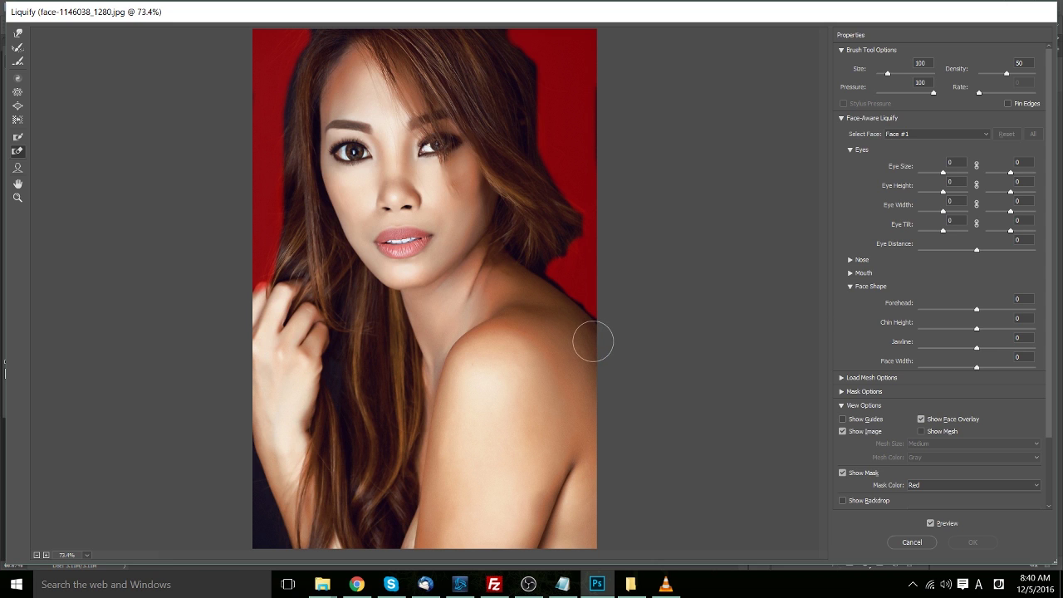
{"action": "mouse_move", "coordinate": [277, 281]}
{"action": "left_mouse_down"}
{"action": "mouse_move", "coordinate": [271, 309]}
{"action": "mouse_move", "coordinate": [264, 296]}
{"action": "left_mouse_up"}
{"action": "left_click", "coordinate": [18, 77]}
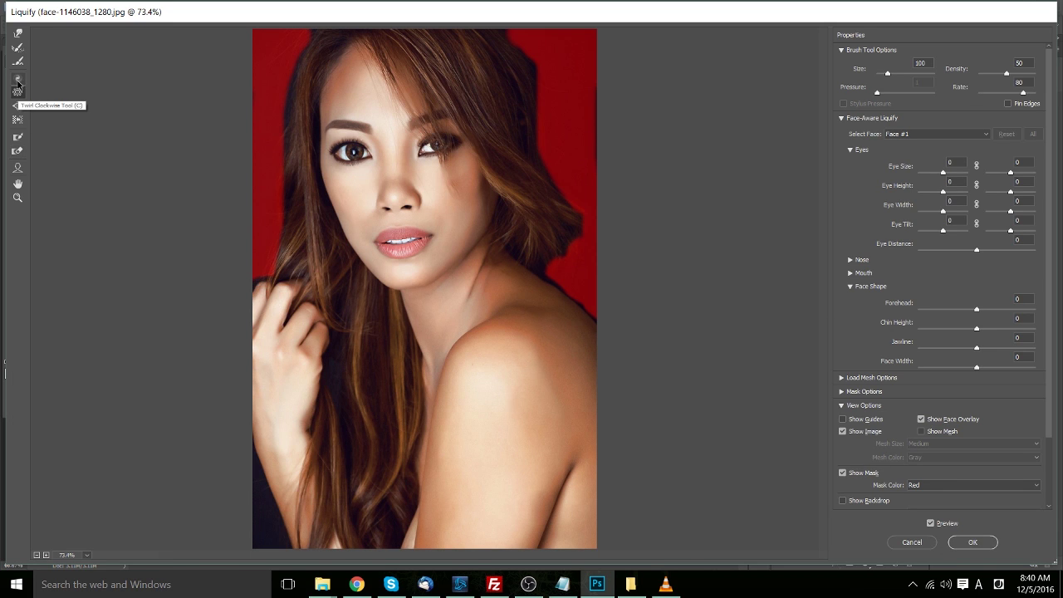
{"action": "left_click", "coordinate": [18, 92]}
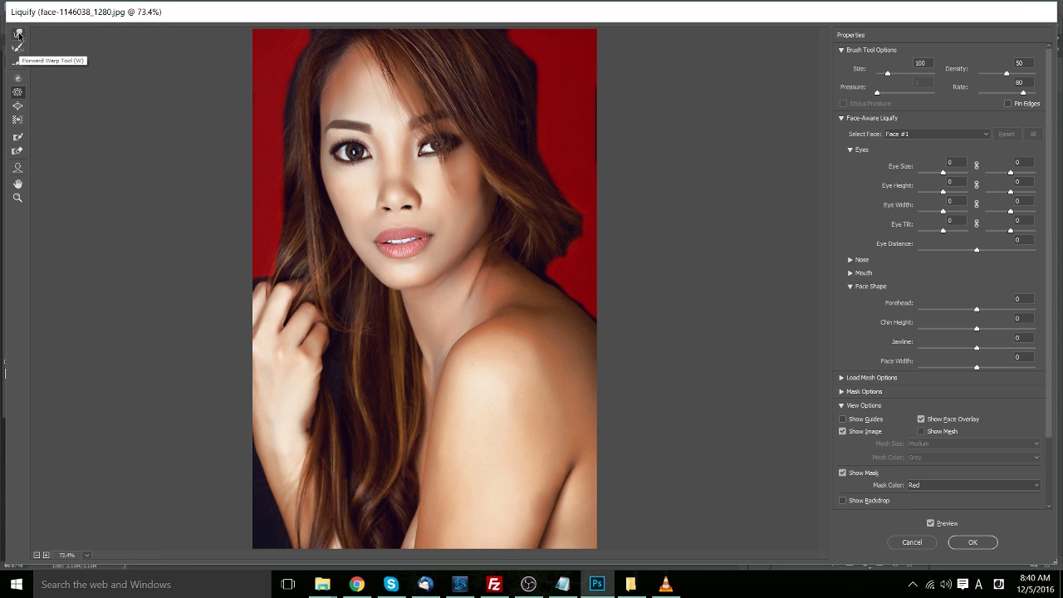
Freeze the cheek, nose, mouth and chin, then thaw the lips and beside the nose.
{"action": "left_click", "coordinate": [18, 137]}
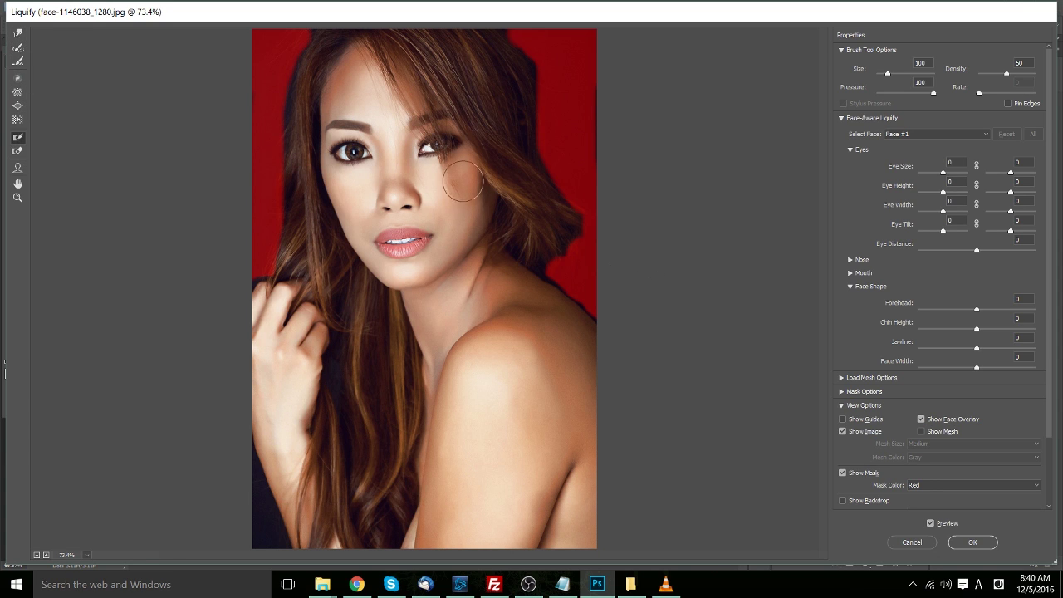
{"action": "mouse_move", "coordinate": [463, 181]}
{"action": "left_mouse_down"}
{"action": "mouse_move", "coordinate": [476, 228]}
{"action": "mouse_move", "coordinate": [427, 220]}
{"action": "mouse_move", "coordinate": [382, 241]}
{"action": "mouse_move", "coordinate": [381, 280]}
{"action": "mouse_move", "coordinate": [358, 223]}
{"action": "left_mouse_up"}
{"action": "left_click", "coordinate": [17, 91]}
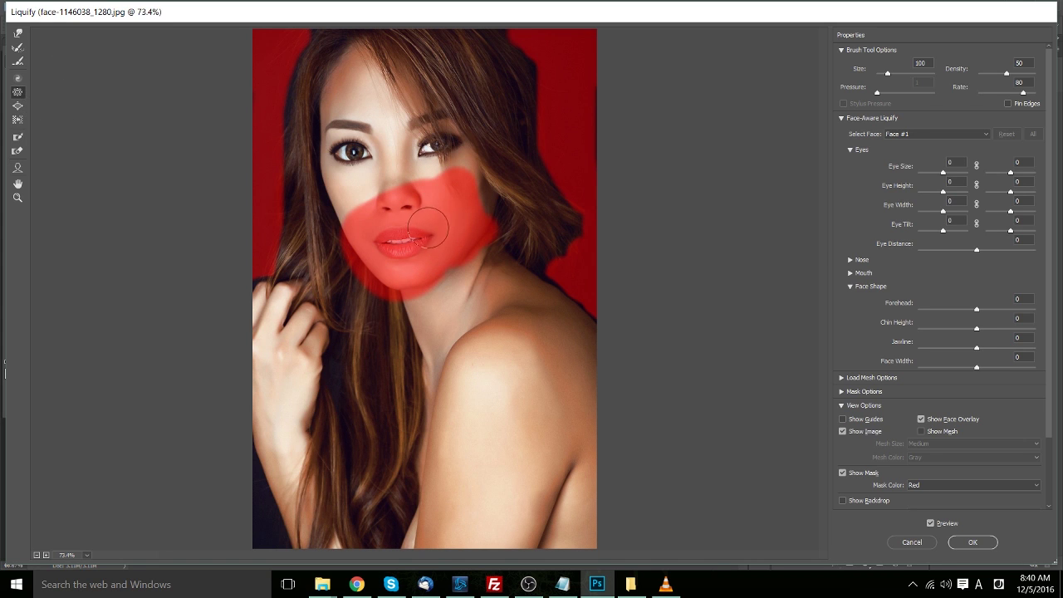
{"action": "left_click", "coordinate": [17, 152]}
{"action": "mouse_move", "coordinate": [403, 264]}
{"action": "left_mouse_down"}
{"action": "mouse_move", "coordinate": [425, 215]}
{"action": "mouse_move", "coordinate": [395, 194]}
{"action": "mouse_move", "coordinate": [404, 197]}
{"action": "mouse_move", "coordinate": [393, 226]}
{"action": "mouse_move", "coordinate": [404, 201]}
{"action": "mouse_move", "coordinate": [498, 239]}
{"action": "left_mouse_up"}
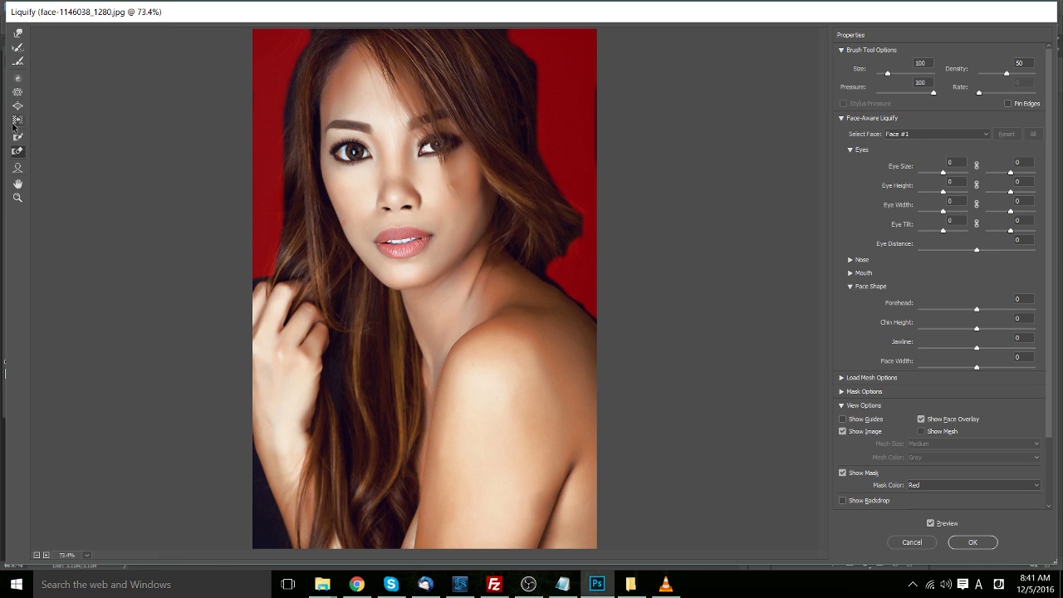
Pucker the lips inward with the Pucker tool, then undo the distortion.
{"action": "left_click", "coordinate": [18, 92]}
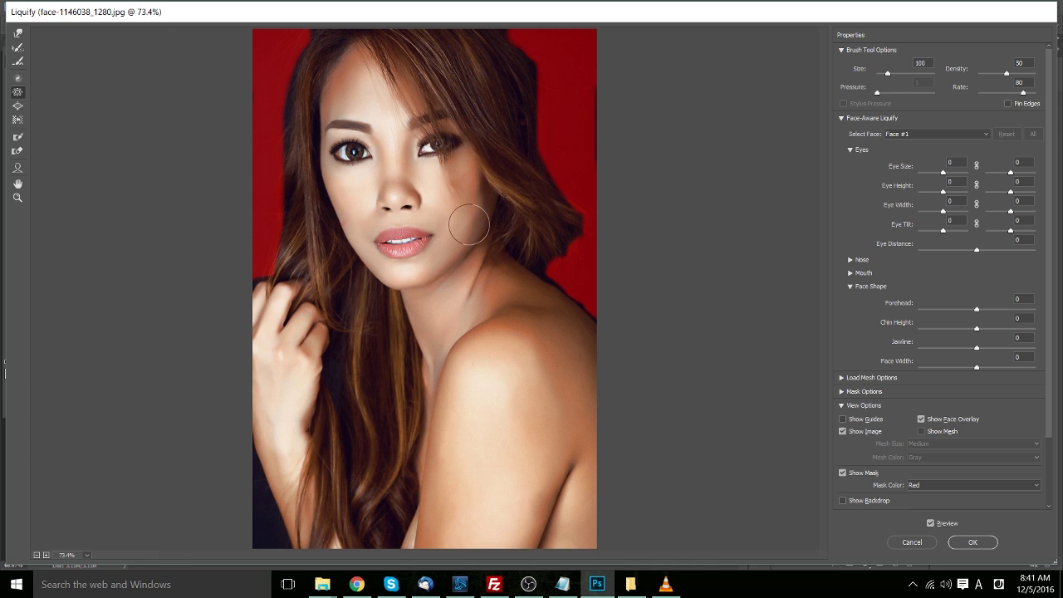
{"action": "mouse_move", "coordinate": [420, 231]}
{"action": "left_mouse_down"}
{"action": "mouse_move", "coordinate": [411, 234]}
{"action": "mouse_move", "coordinate": [424, 233]}
{"action": "mouse_move", "coordinate": [426, 258]}
{"action": "left_mouse_up"}
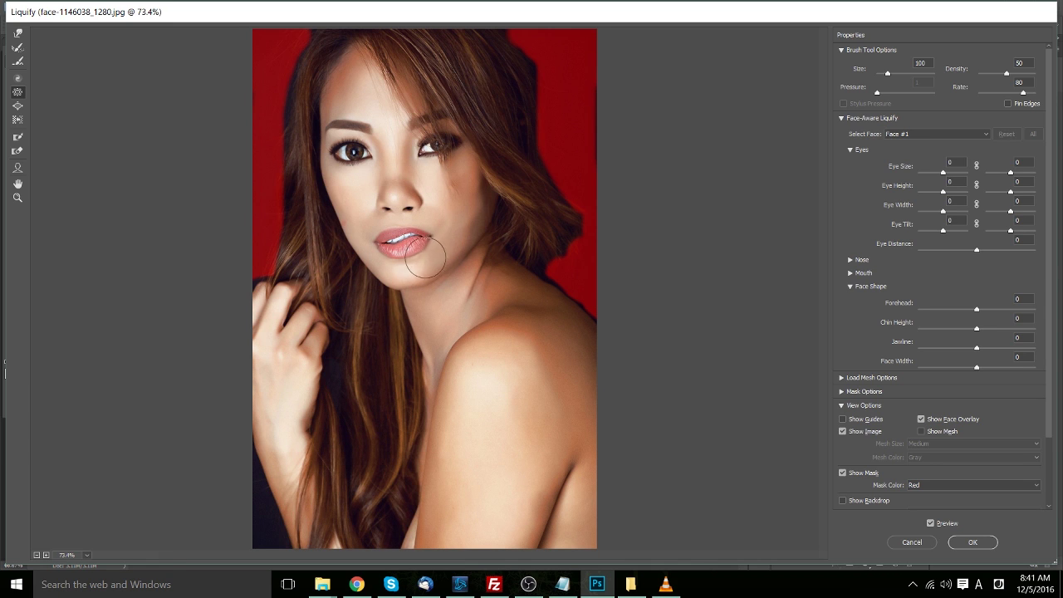
{"action": "key", "text": "ctrl+alt+z"}
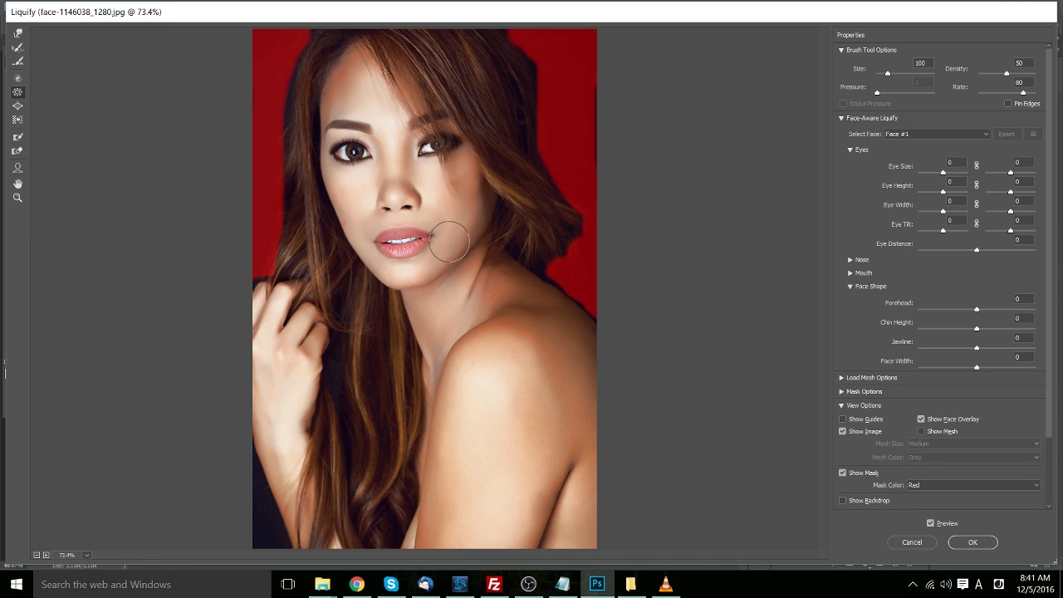
{"action": "key", "text": "alt"}
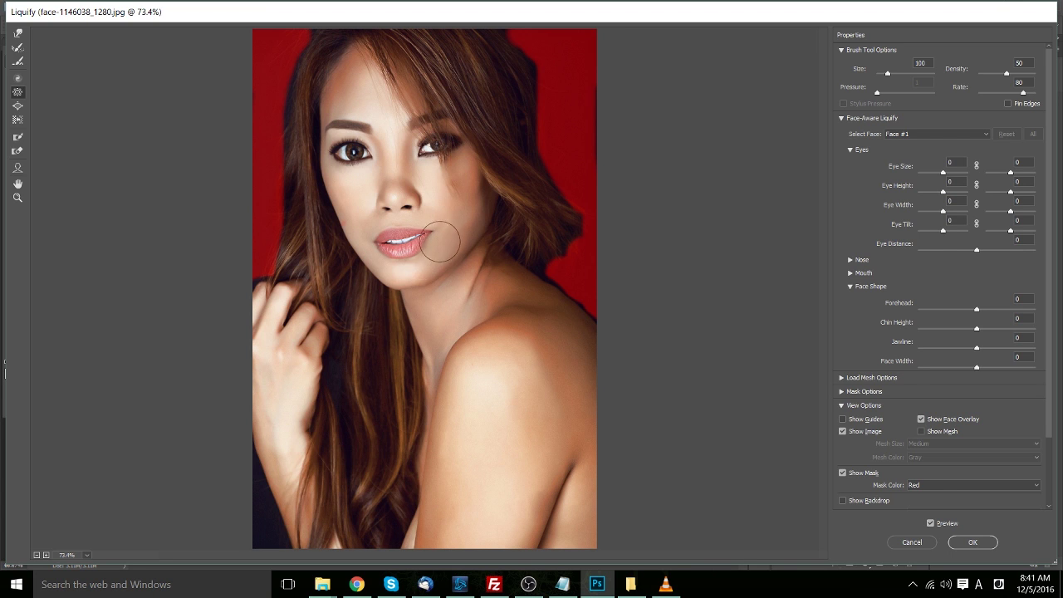
Select the Reconstruct tool, then pucker the lips slightly with the Pucker tool.
{"action": "left_click", "coordinate": [18, 47]}
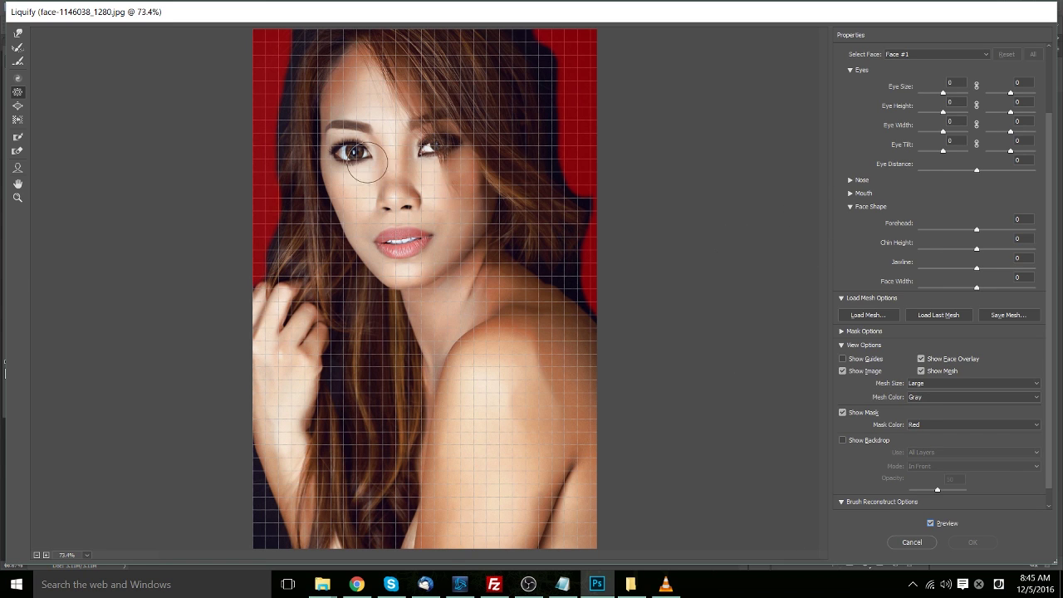
{"action": "left_click", "coordinate": [18, 93]}
{"action": "mouse_move", "coordinate": [438, 242]}
{"action": "left_mouse_down"}
{"action": "mouse_move", "coordinate": [433, 224]}
{"action": "mouse_move", "coordinate": [441, 235]}
{"action": "left_mouse_up"}
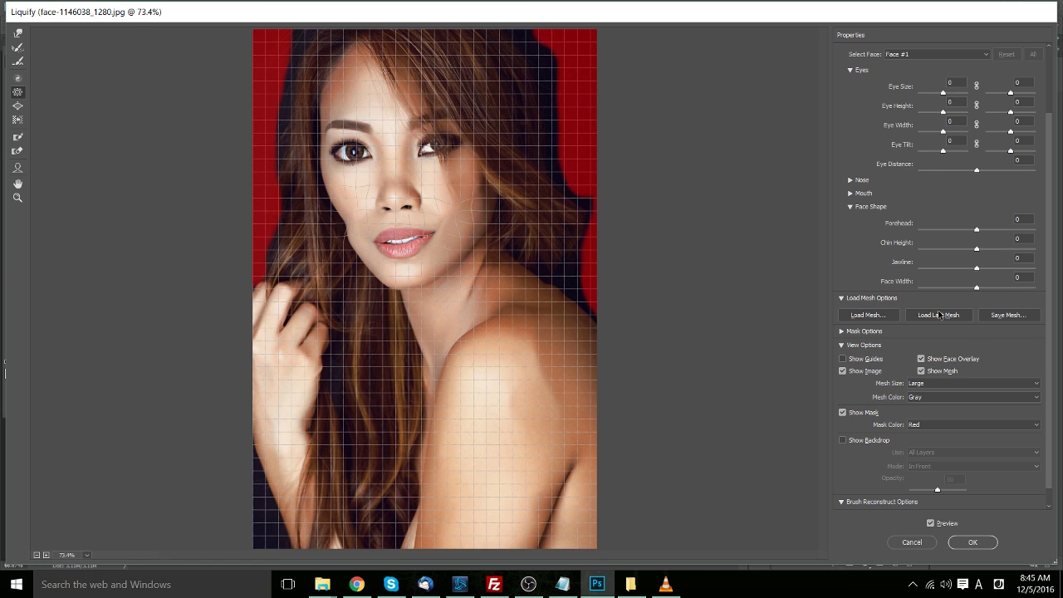
Save the current Liquify mesh under the name LiquifyMeshTest.
{"action": "left_click", "coordinate": [1019, 317]}
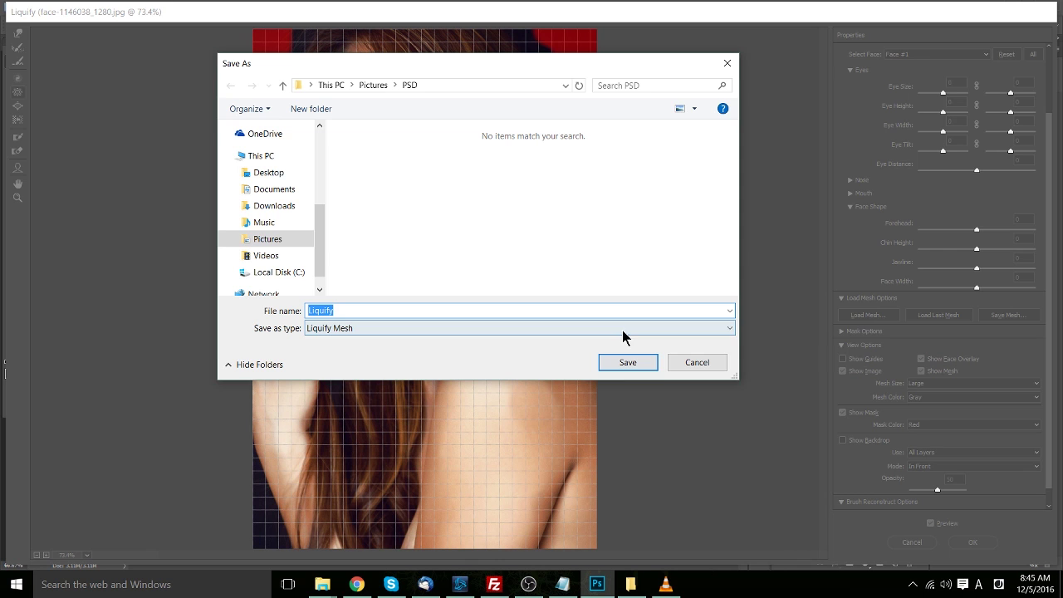
{"action": "left_click", "coordinate": [627, 314]}
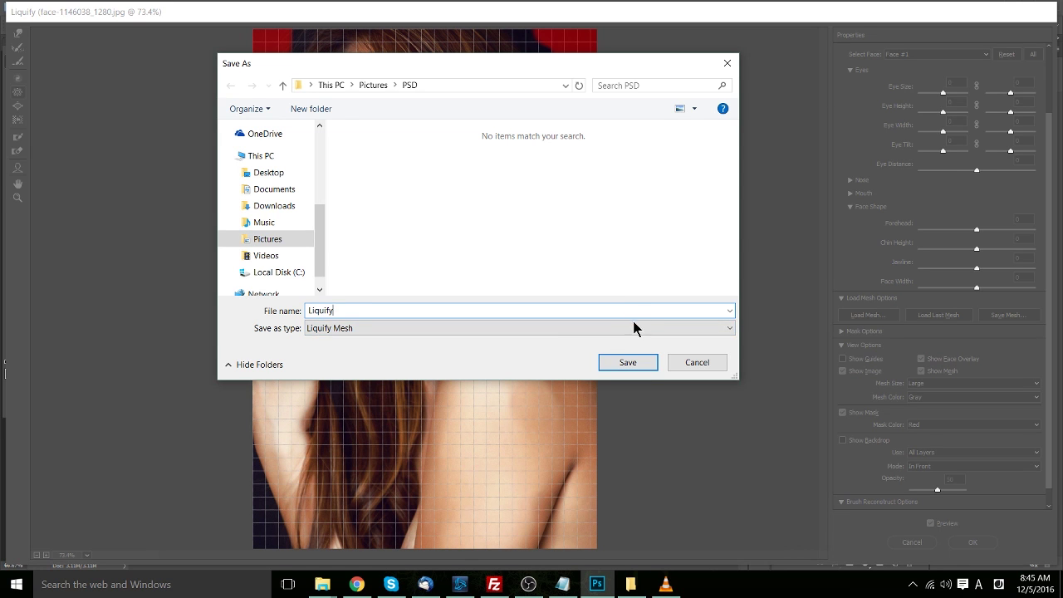
{"action": "type", "text": "MeshTest"}
{"action": "key", "text": "Return"}
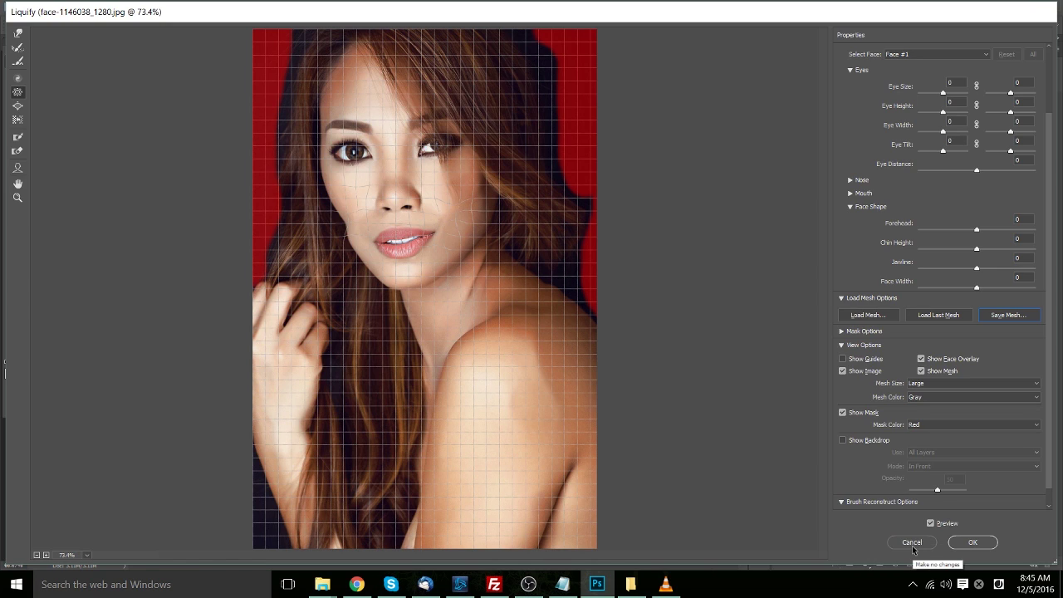
Discard the Liquify edits and reopen Filter > Liquify on the photo.
{"action": "left_click", "coordinate": [913, 544]}
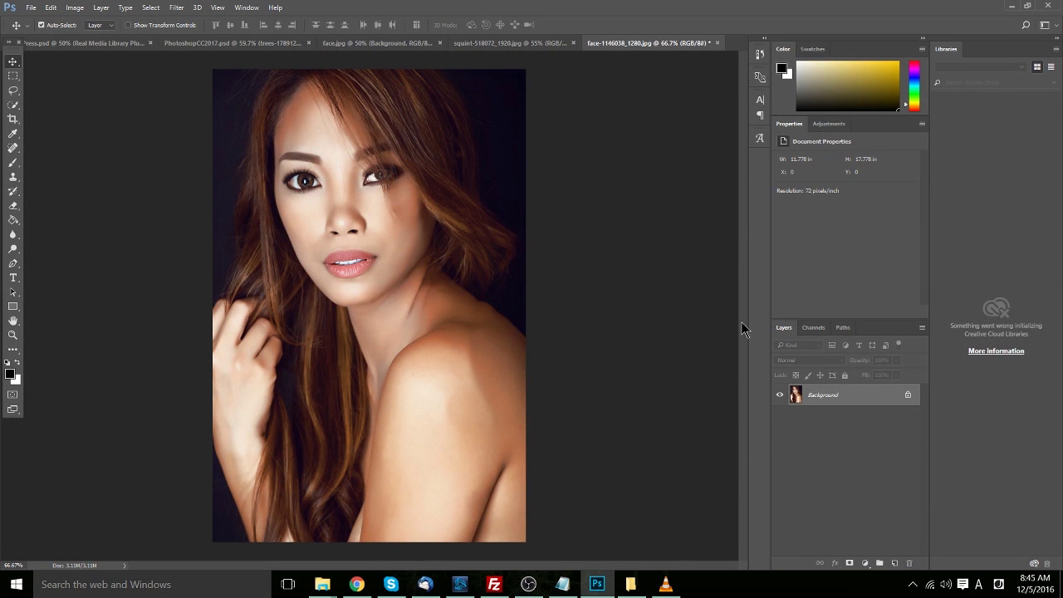
{"action": "left_click", "coordinate": [175, 8]}
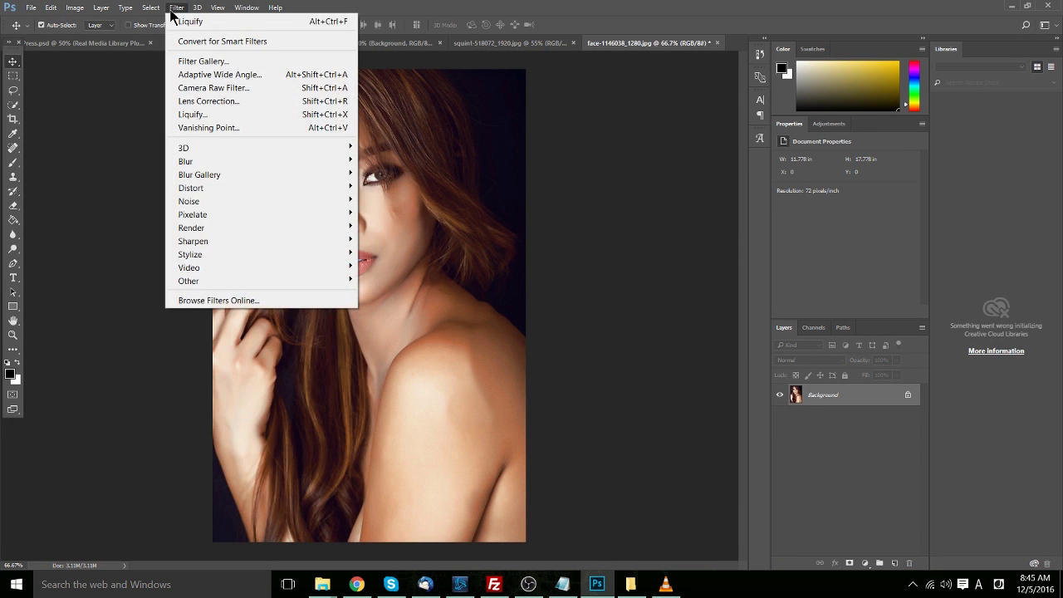
{"action": "left_click", "coordinate": [206, 115]}
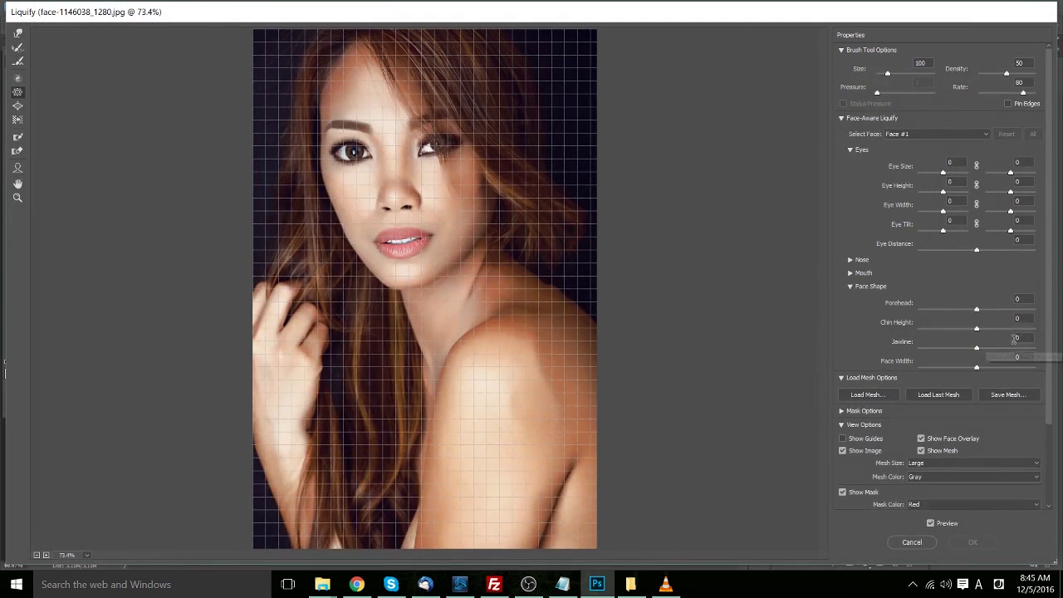
Load the saved LiquifyMeshTest1.msh mesh into Liquify.
{"action": "left_click", "coordinate": [894, 402]}
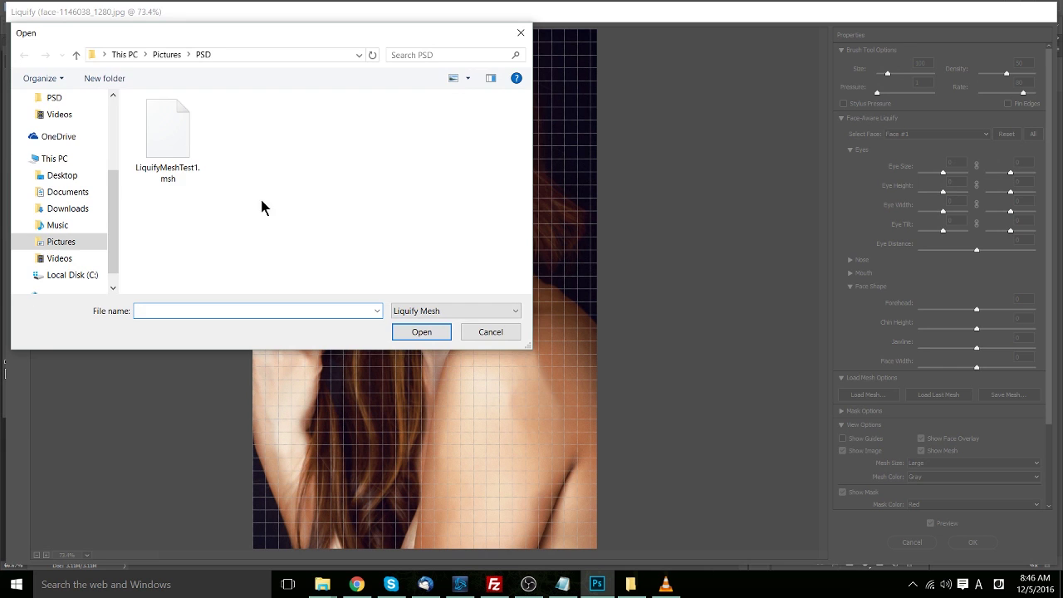
{"action": "double_click", "coordinate": [201, 149]}
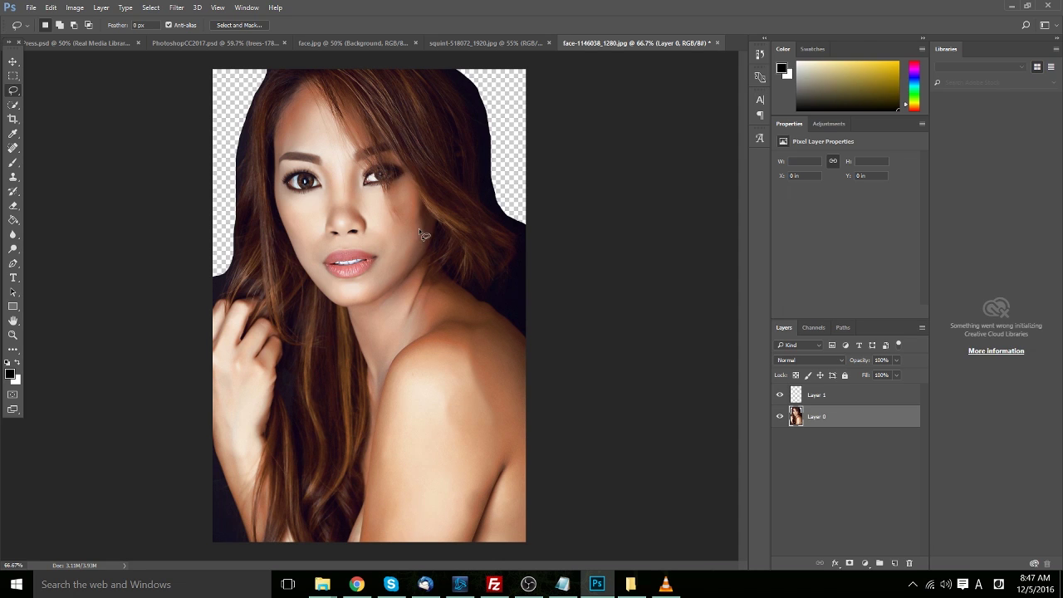
Try Liquify on the face backdrop layer, cancel it with Esc, then return to the Filter menu.
{"action": "left_click", "coordinate": [176, 7]}
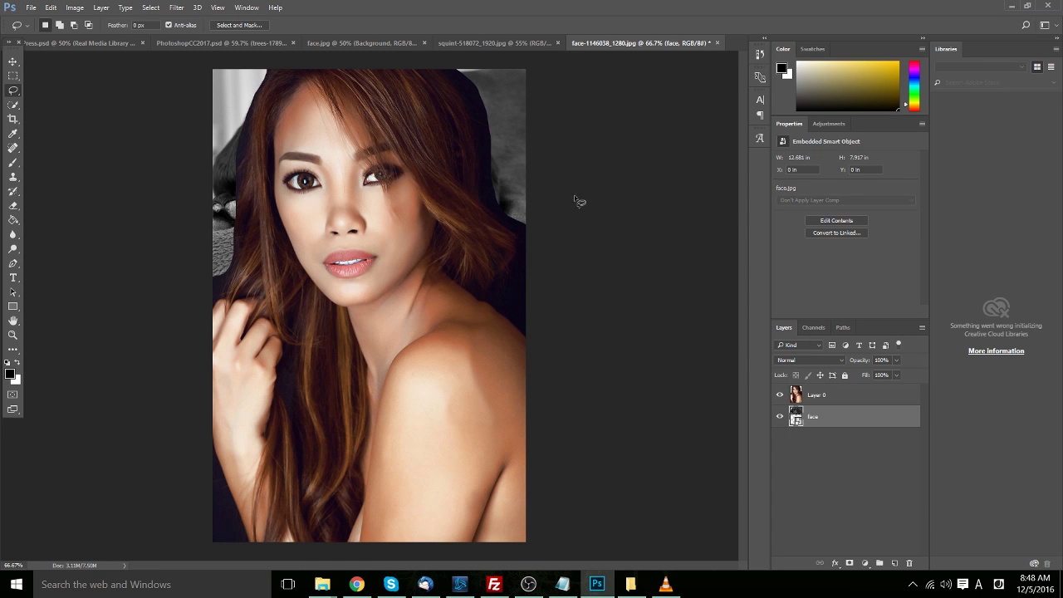
{"action": "left_click", "coordinate": [183, 8]}
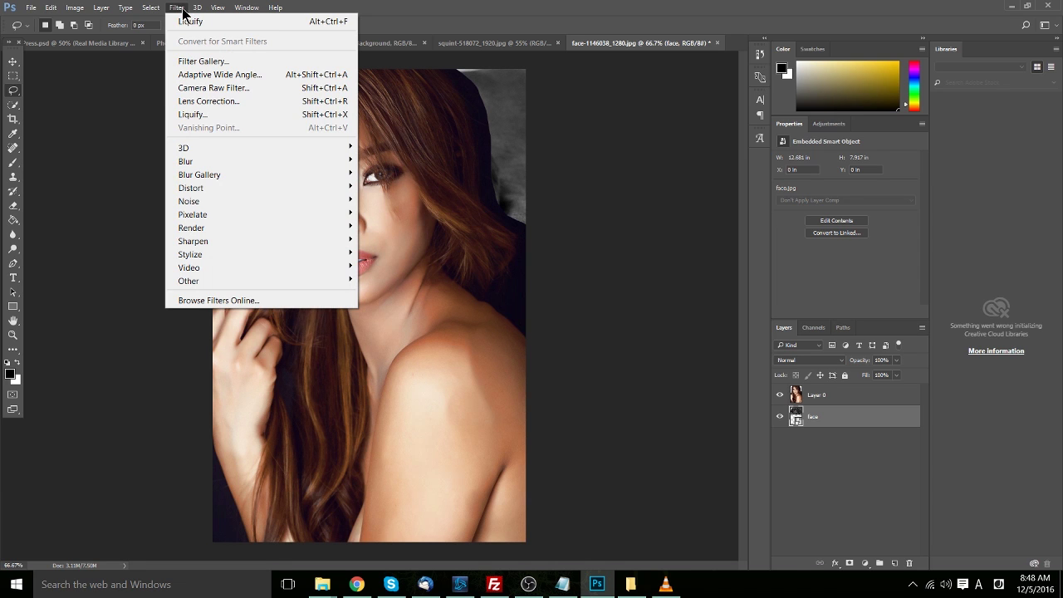
{"action": "left_click", "coordinate": [184, 114]}
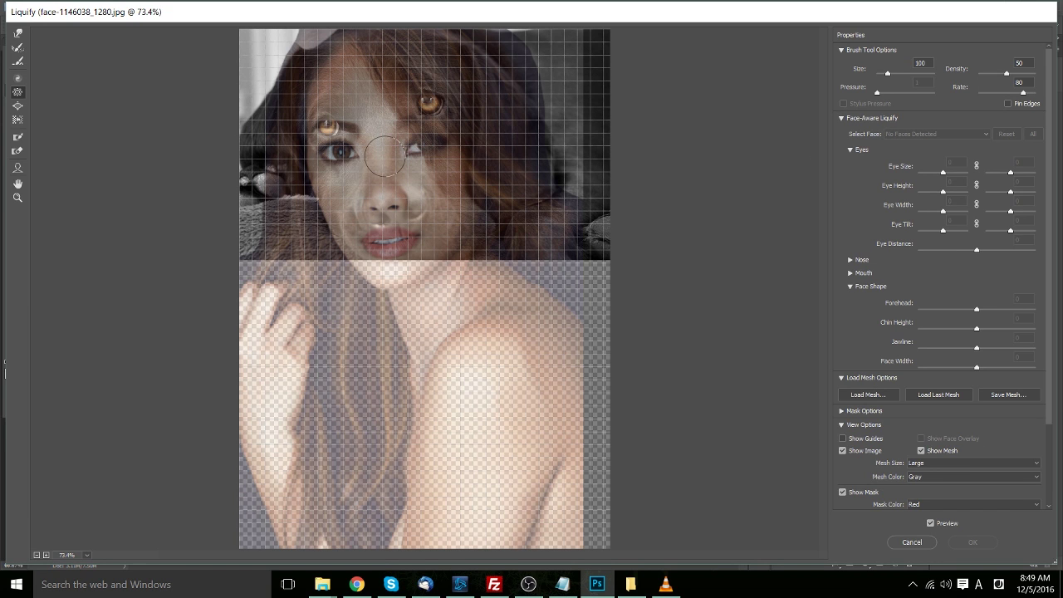
{"action": "scroll", "coordinate": [904, 419], "scroll_direction": "down", "scroll_amount": 3}
{"action": "key", "text": "Escape"}
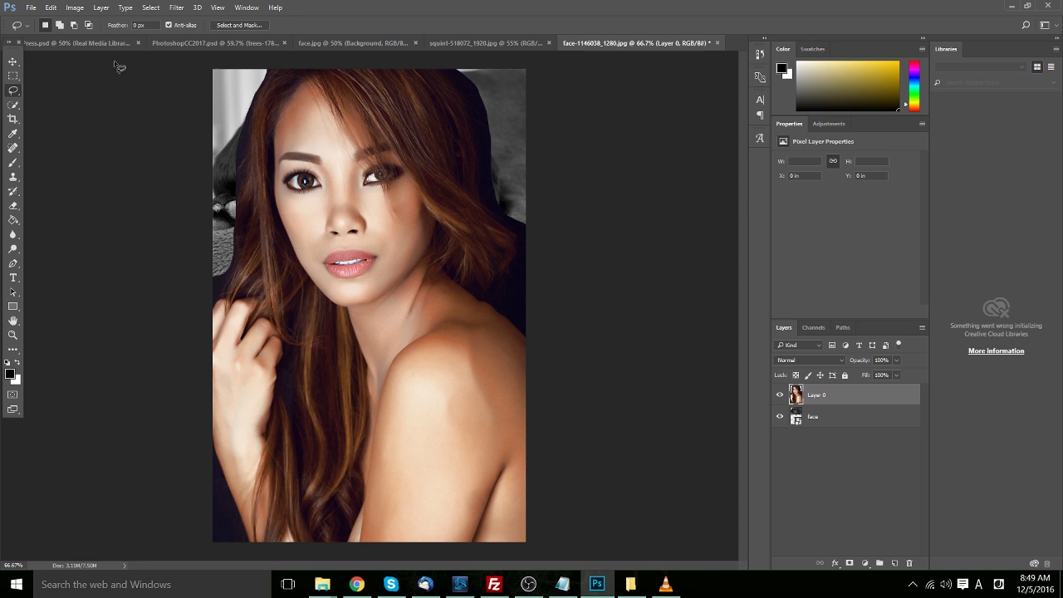
{"action": "left_click", "coordinate": [176, 7]}
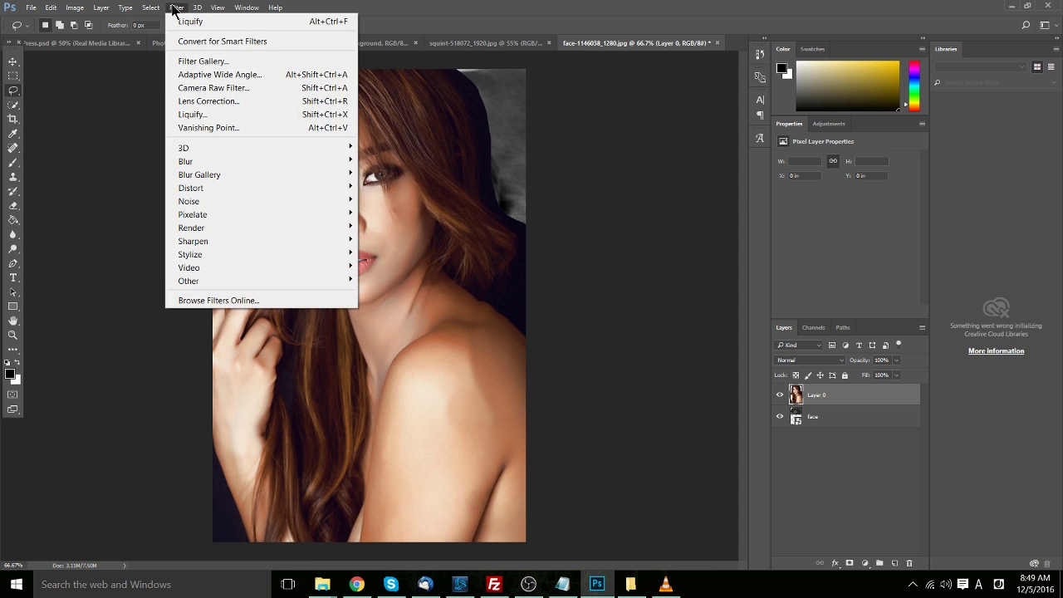
In Liquify, show the backdrop at about 80% opacity and push the portrait's left hair edge.
{"action": "left_click", "coordinate": [199, 116]}
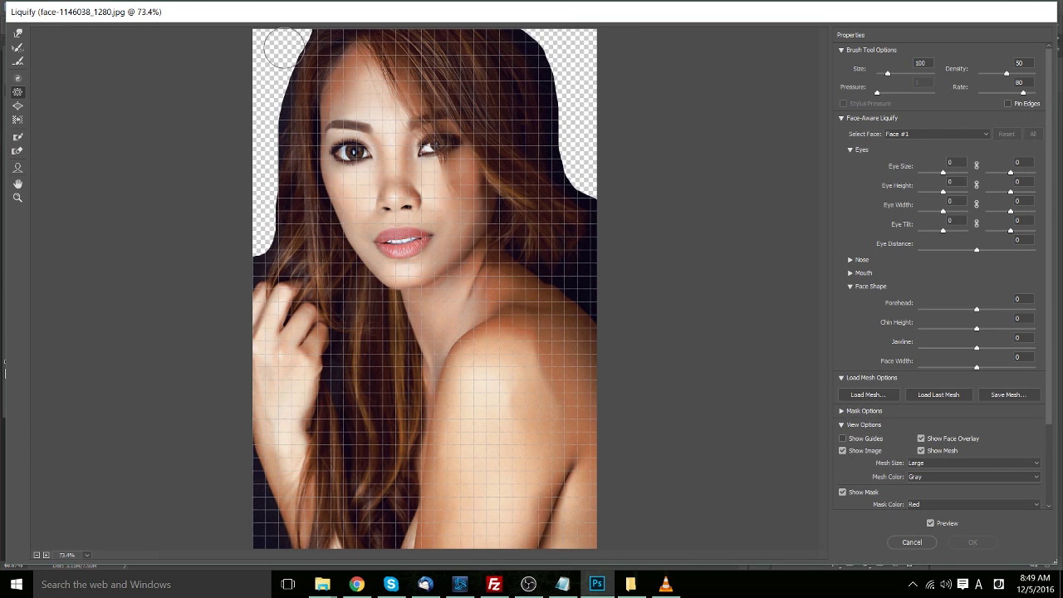
{"action": "scroll", "coordinate": [941, 453], "scroll_direction": "down", "scroll_amount": 1}
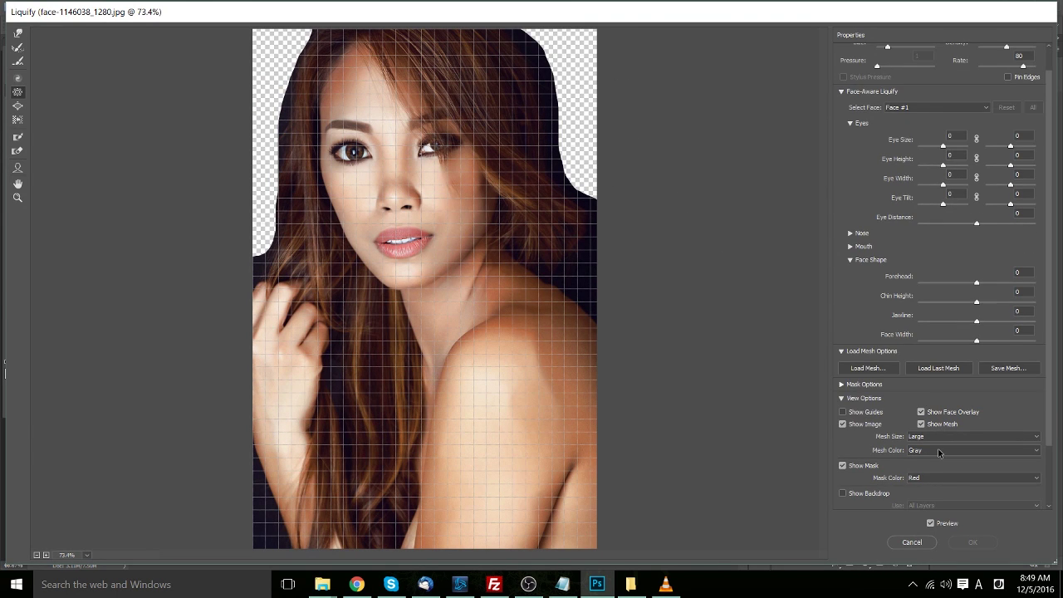
{"action": "left_click_drag", "start_coordinate": [1051, 403], "coordinate": [1050, 469]}
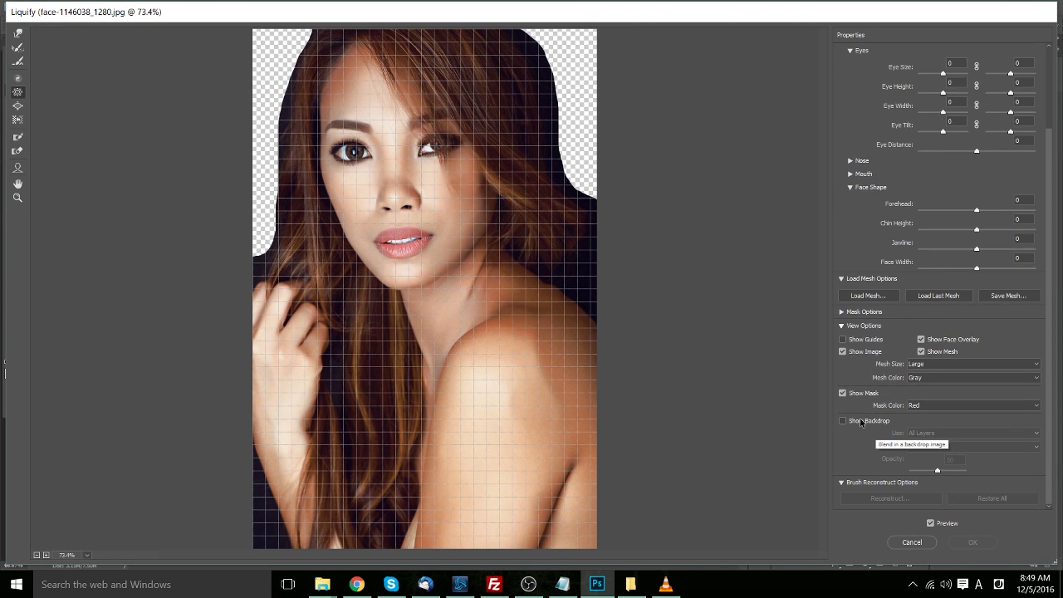
{"action": "left_click", "coordinate": [843, 421]}
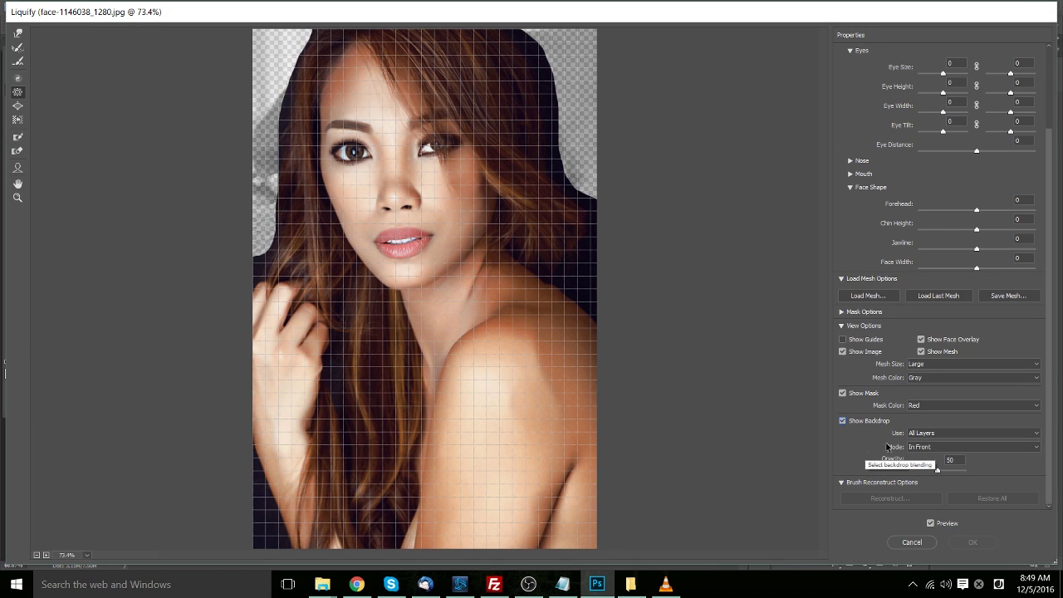
{"action": "left_click_drag", "start_coordinate": [937, 473], "coordinate": [952, 472]}
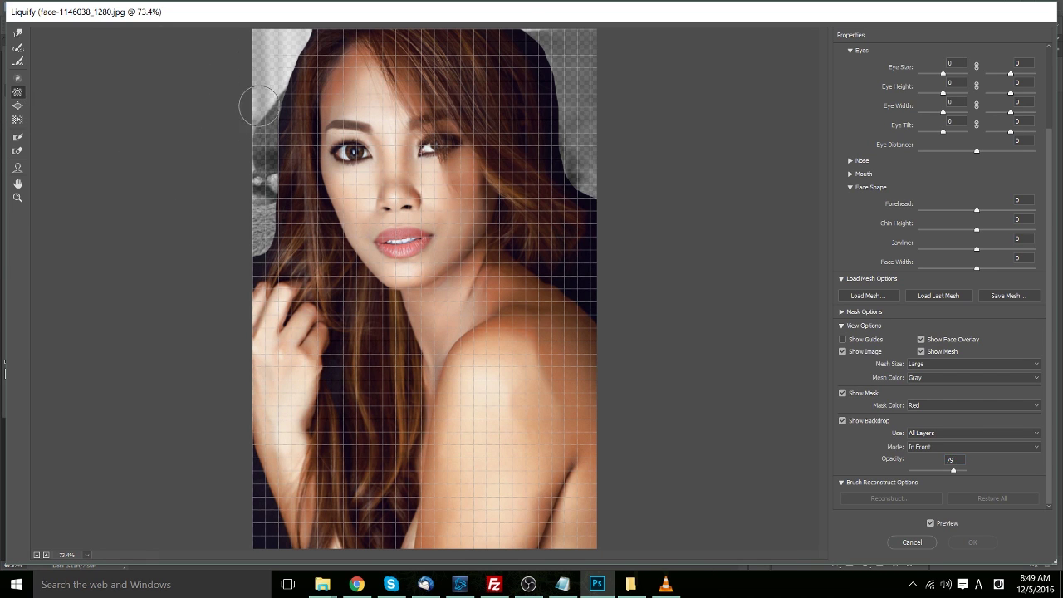
{"action": "mouse_move", "coordinate": [274, 39]}
{"action": "left_mouse_down"}
{"action": "mouse_move", "coordinate": [270, 128]}
{"action": "mouse_move", "coordinate": [265, 187]}
{"action": "left_mouse_up"}
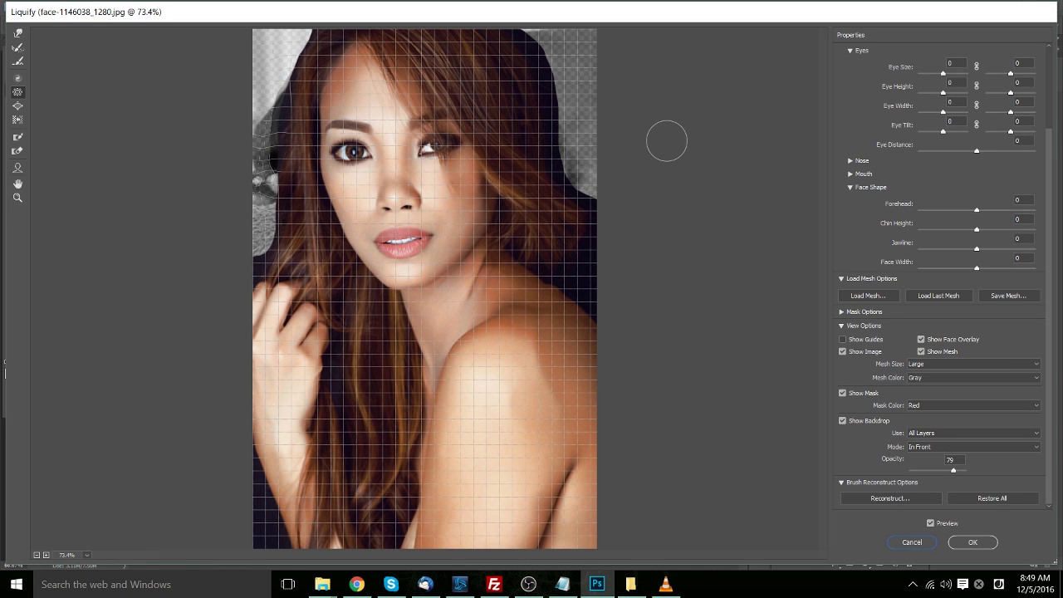
{"action": "left_click", "coordinate": [963, 541]}
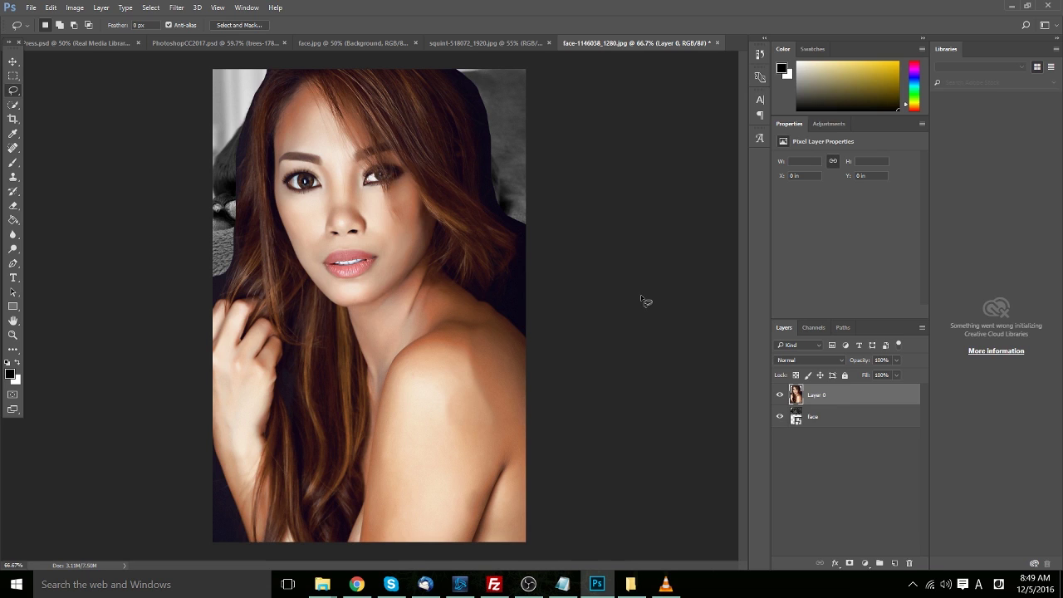